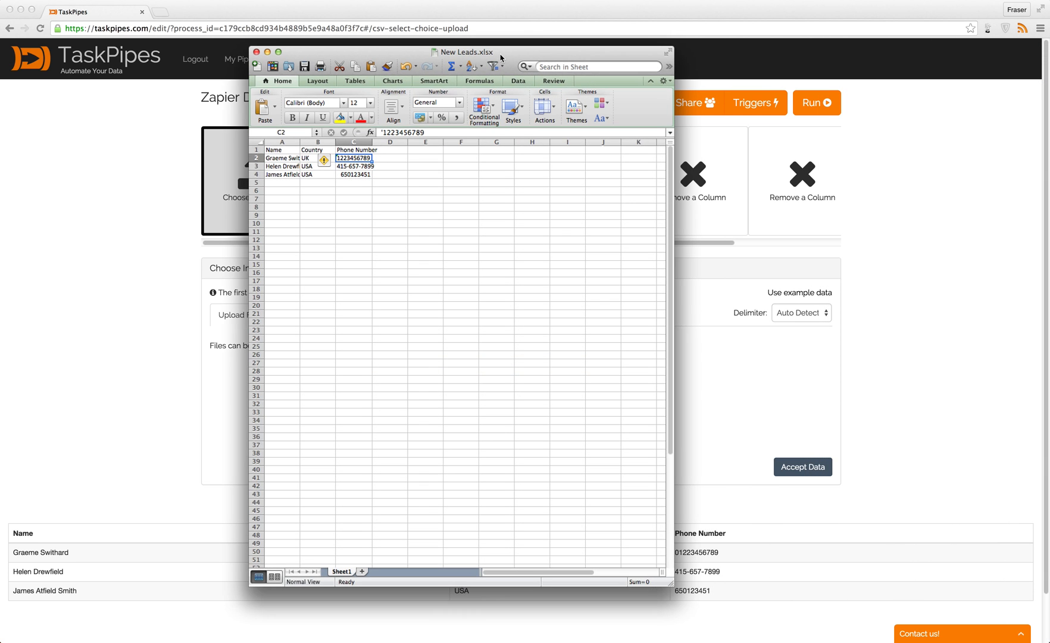
Step: Examine the Name, Country and Phone Number columns in New Leads.xlsx, and move the workbook away to return to TaskPipes
click(444, 209)
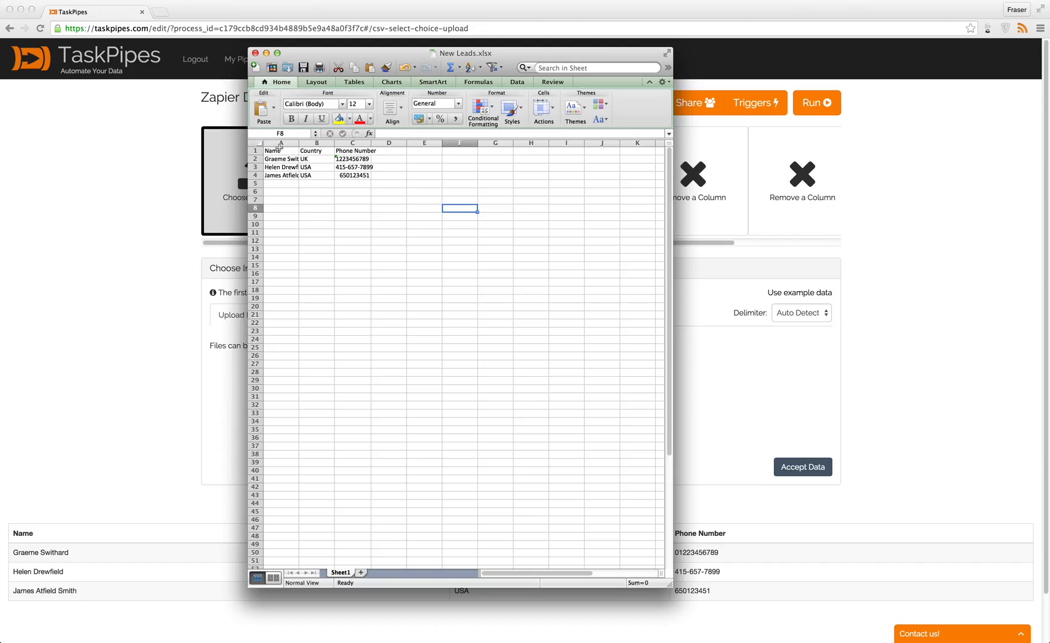
drag(289, 151, 297, 159)
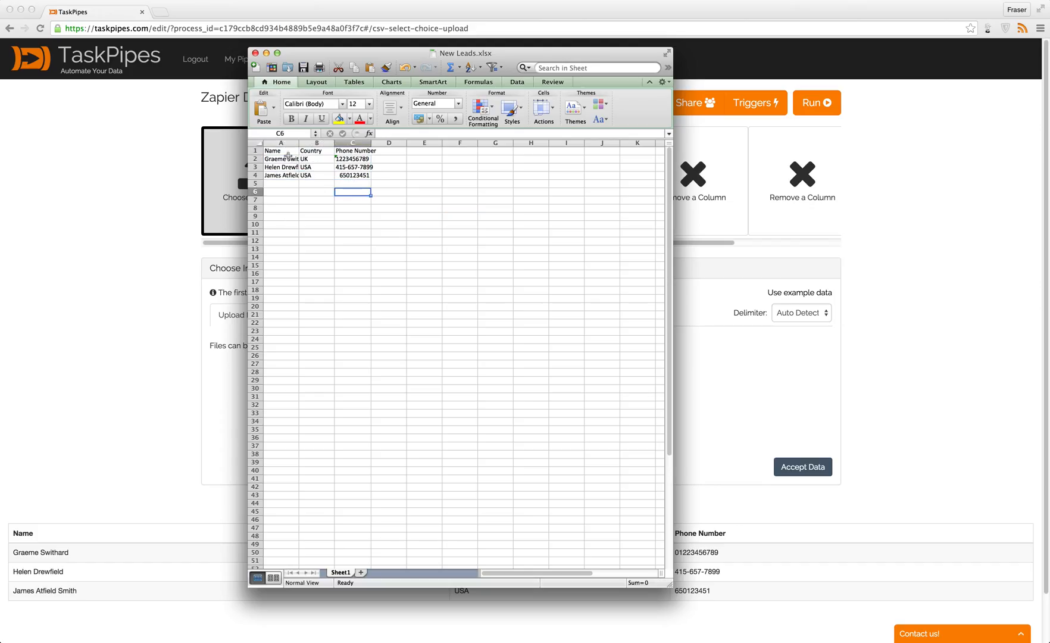
click(309, 152)
click(349, 151)
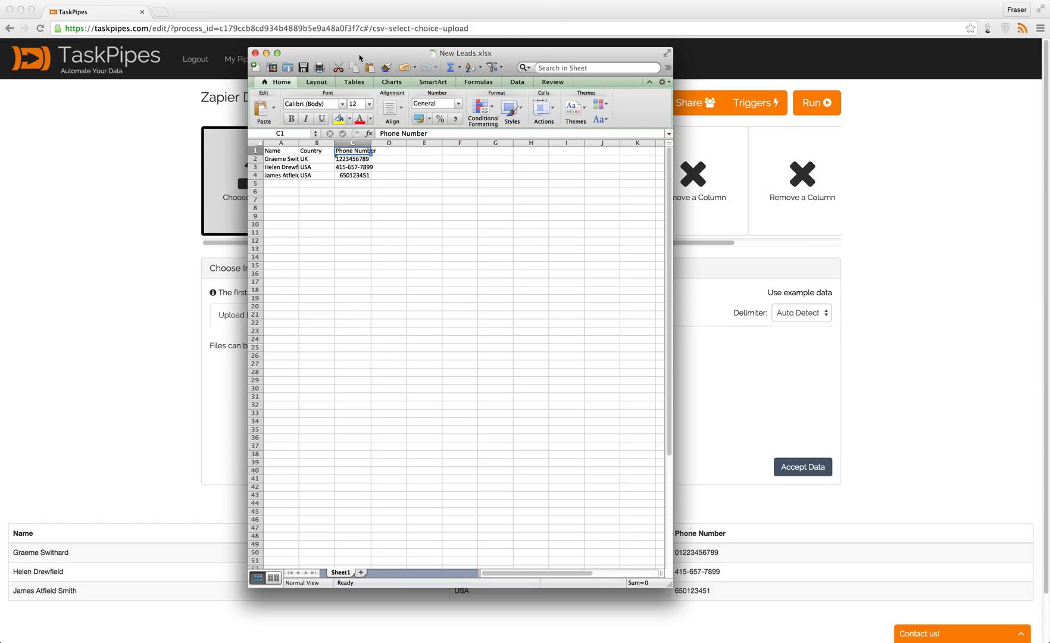
drag(359, 55, 1049, 66)
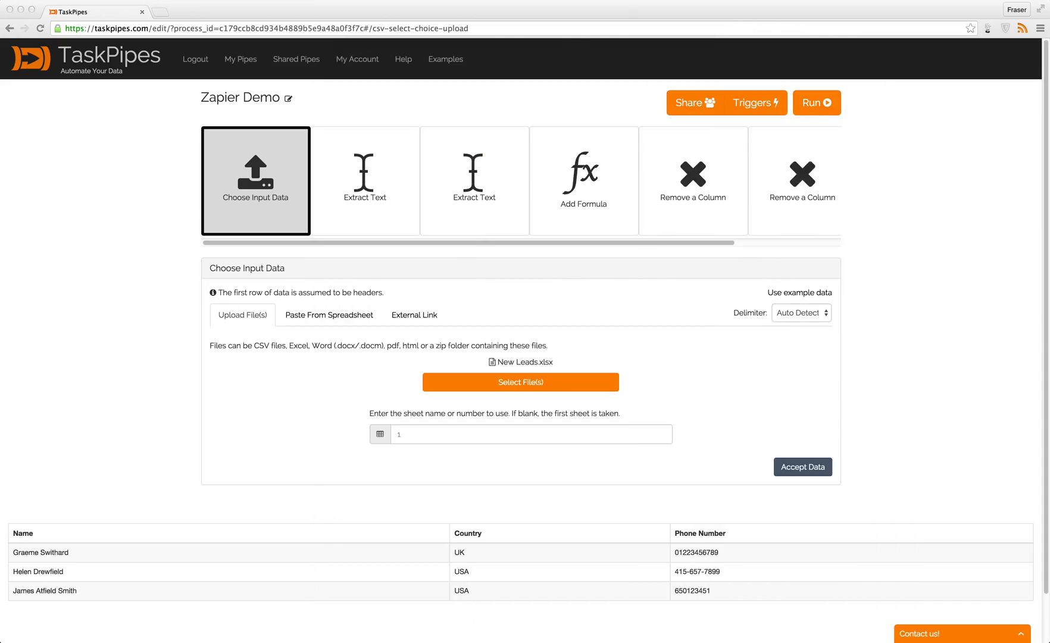
click(246, 344)
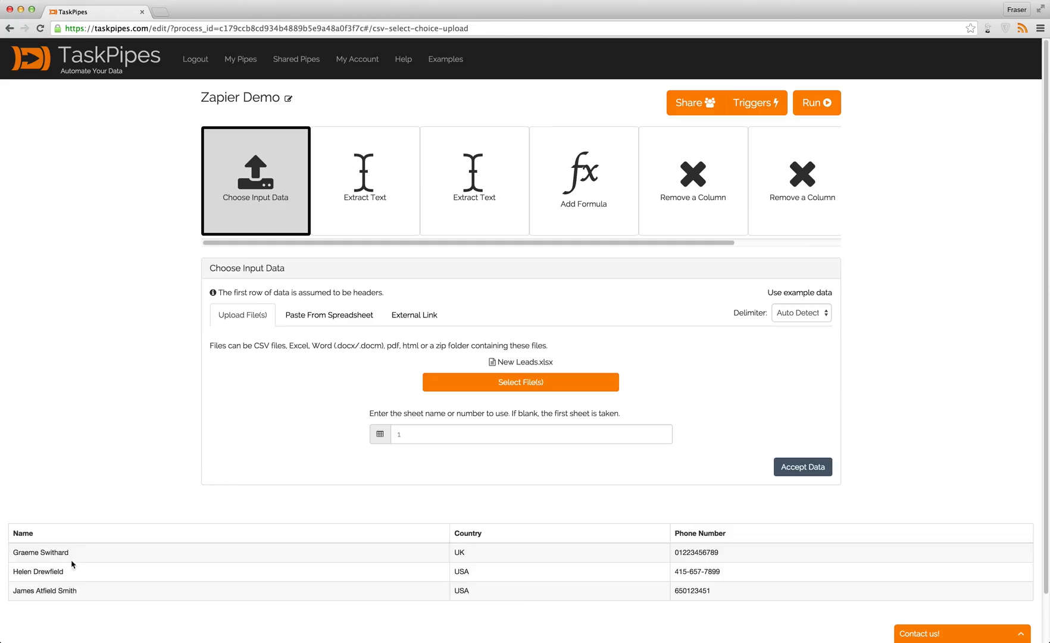
Step: Review the settings and output of the two Extract Text steps that create the First Name and Last Name columns
click(363, 186)
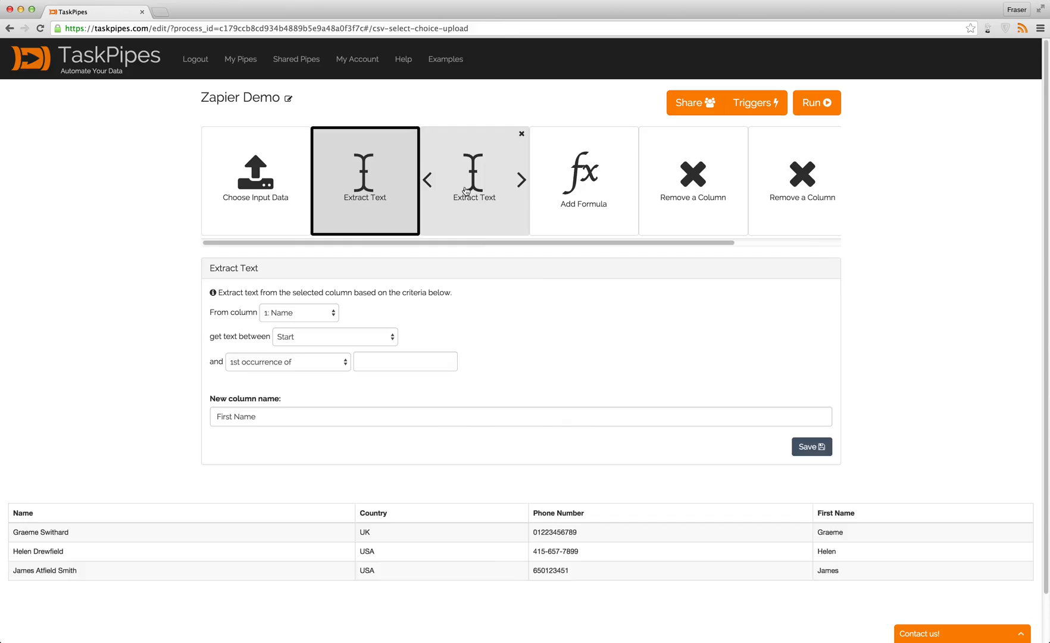
click(465, 191)
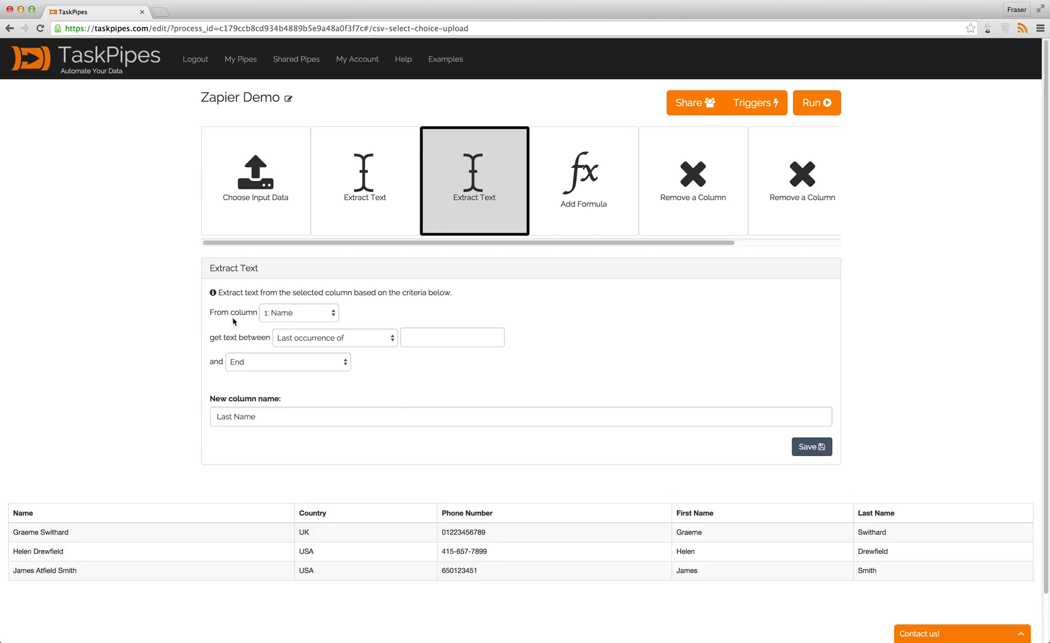
click(419, 340)
click(238, 354)
double_click(864, 533)
click(901, 350)
mouse_move(585, 198)
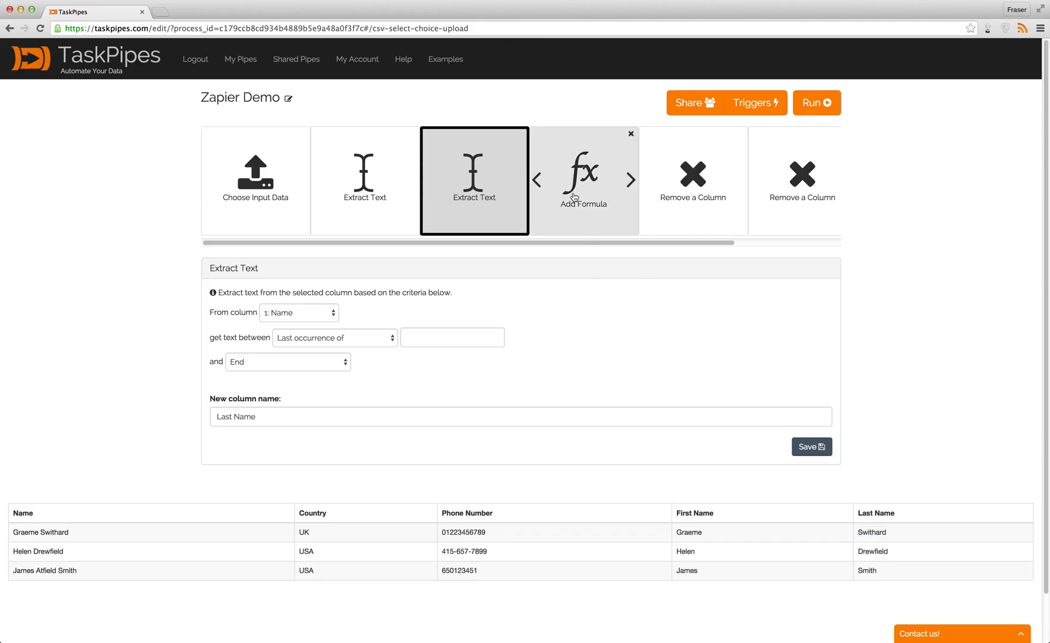
Step: Review the Add Formula step for the phone number with country code and both Remove a Column steps
click(574, 199)
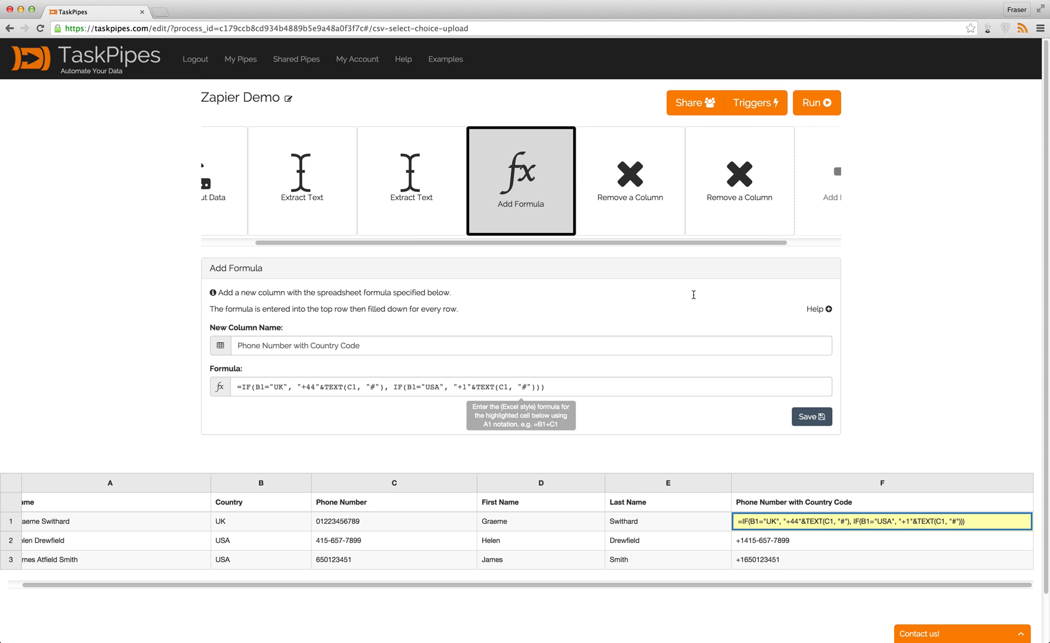
mouse_move(629, 188)
click(623, 199)
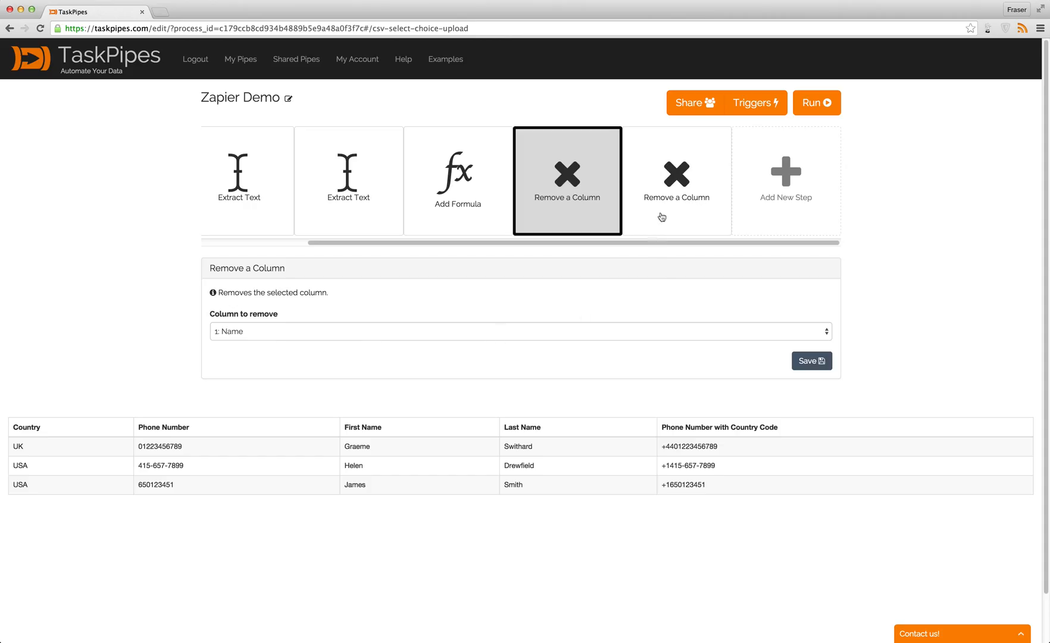
click(666, 194)
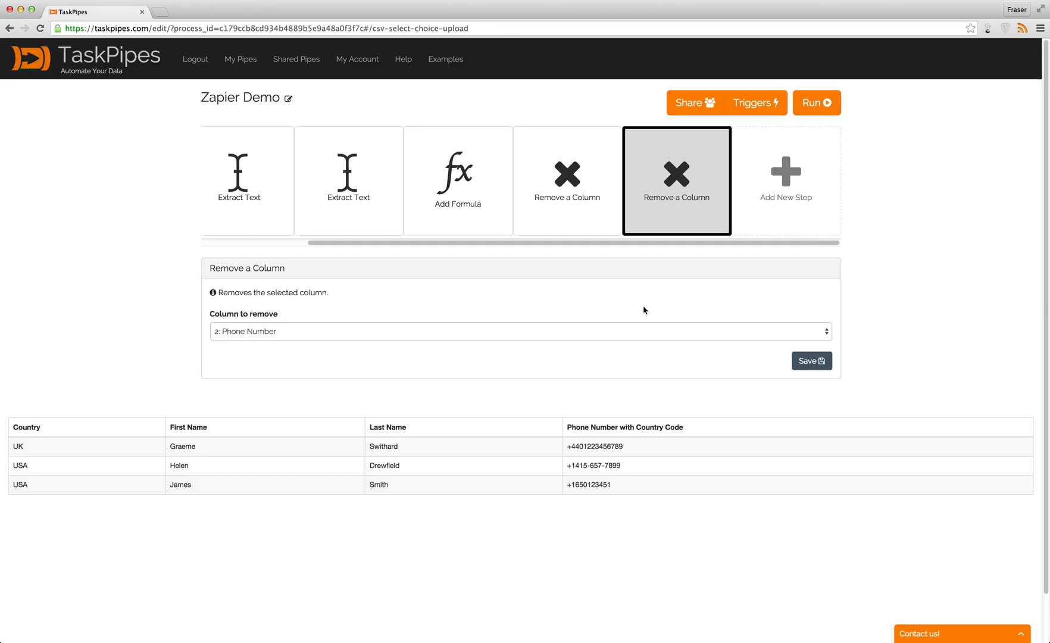
Step: Add a "Send data to zapier" step at the end of the Zapier Demo pipe
click(782, 208)
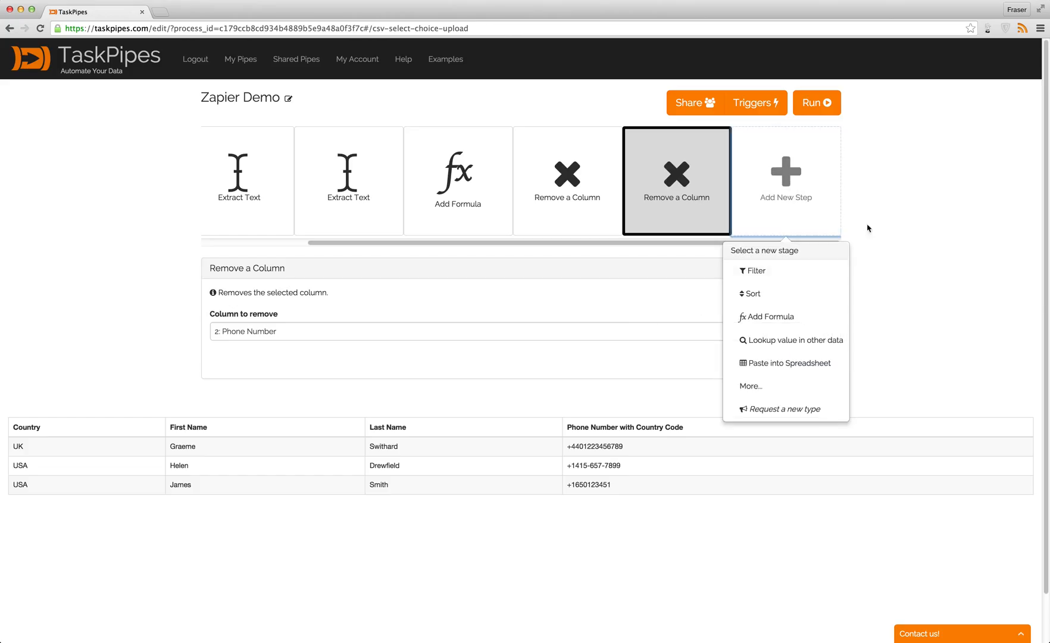
click(761, 388)
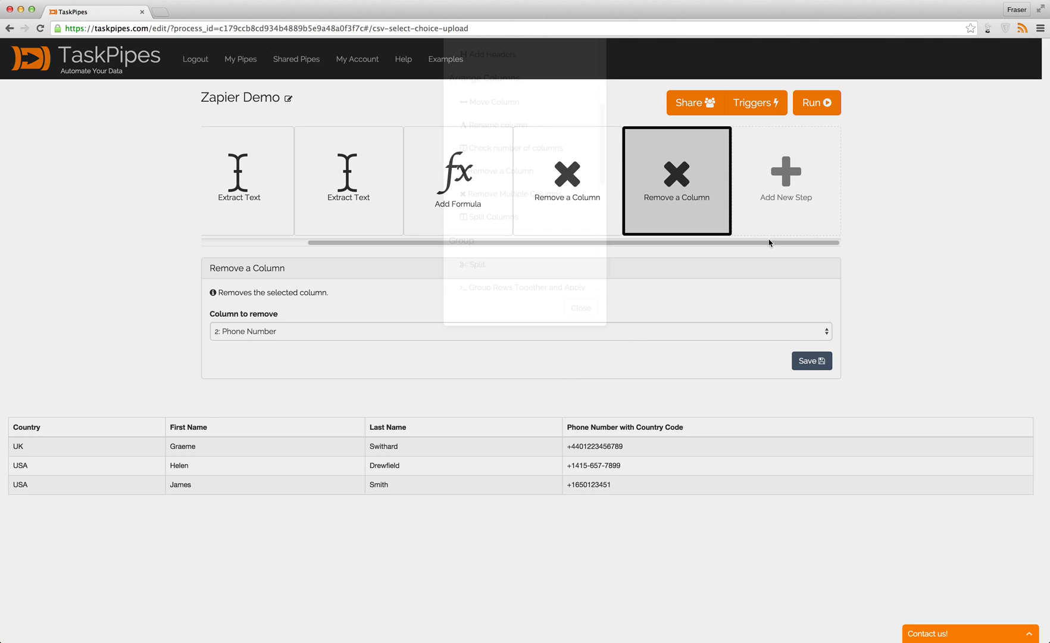
scroll(533, 269, down, 10)
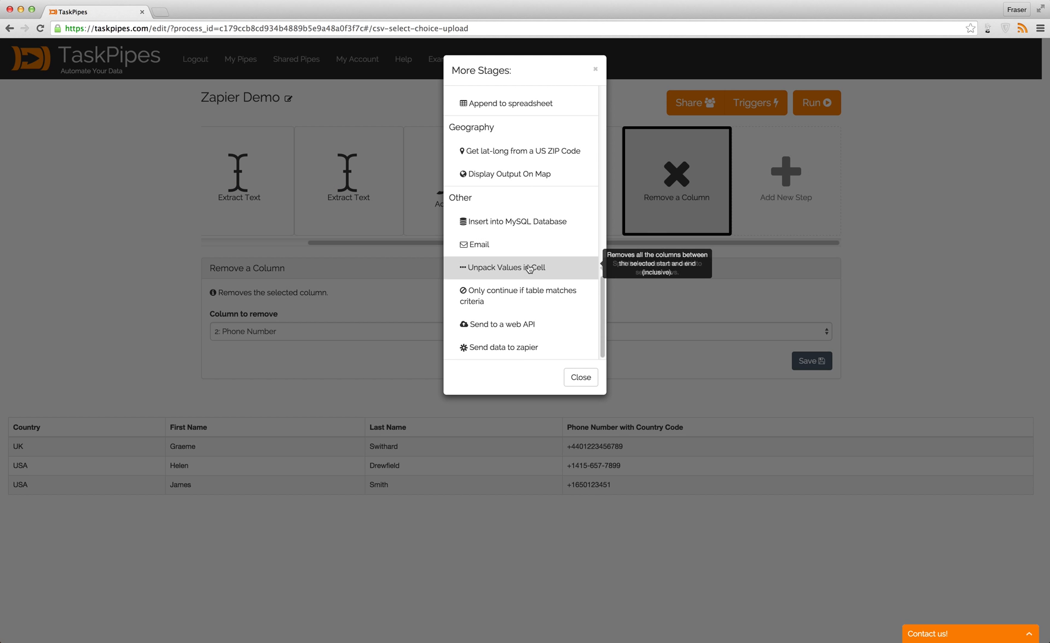
click(498, 351)
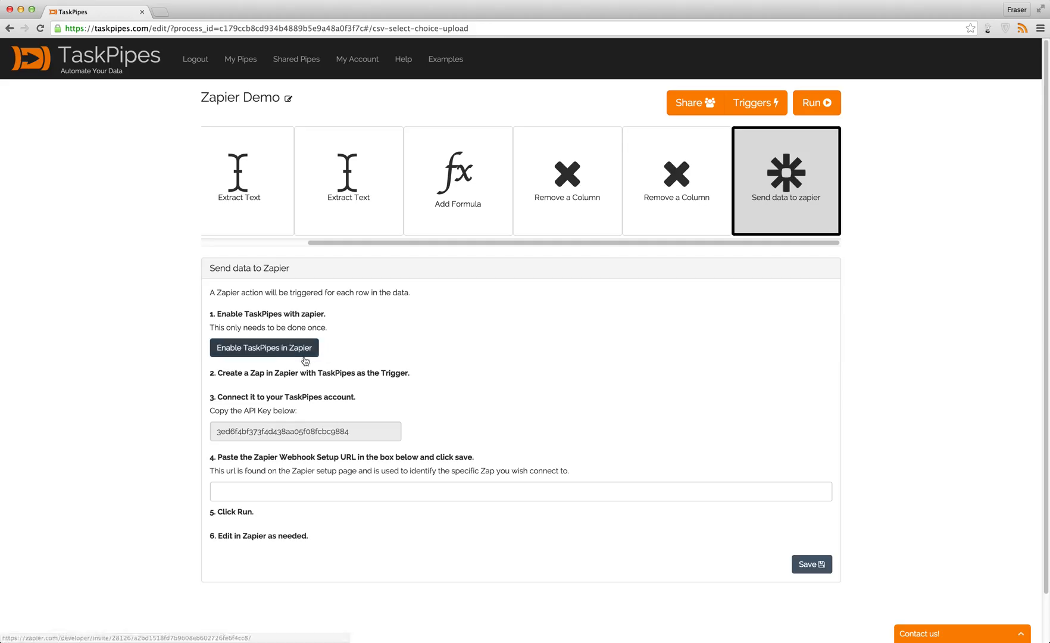
Step: Enable TaskPipes in Zapier by accepting the app invite, and start a new Zap from the Zapier dashboard
click(275, 350)
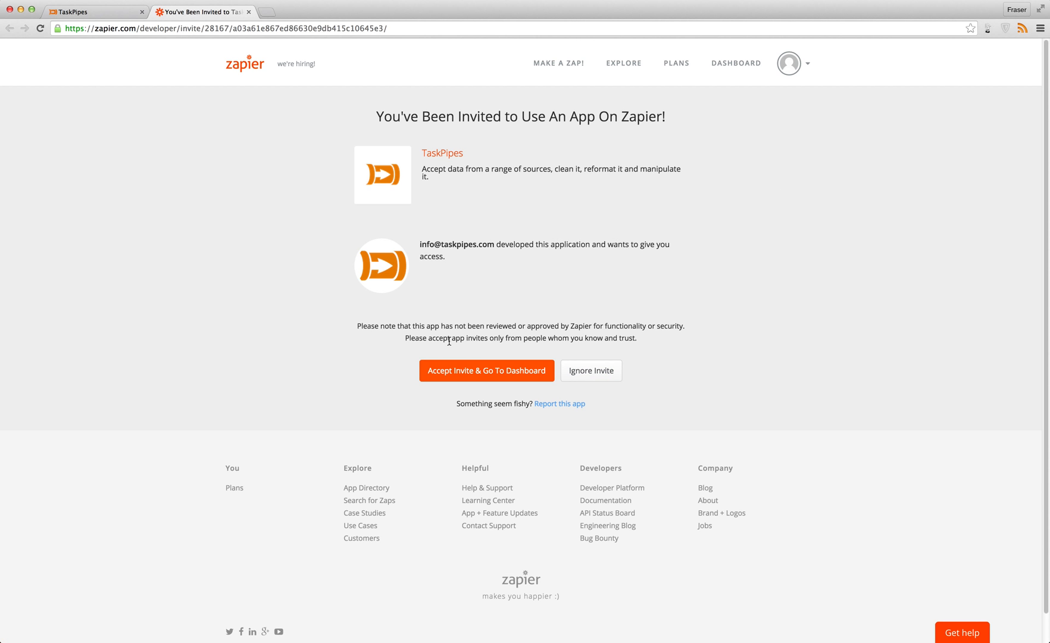
click(452, 370)
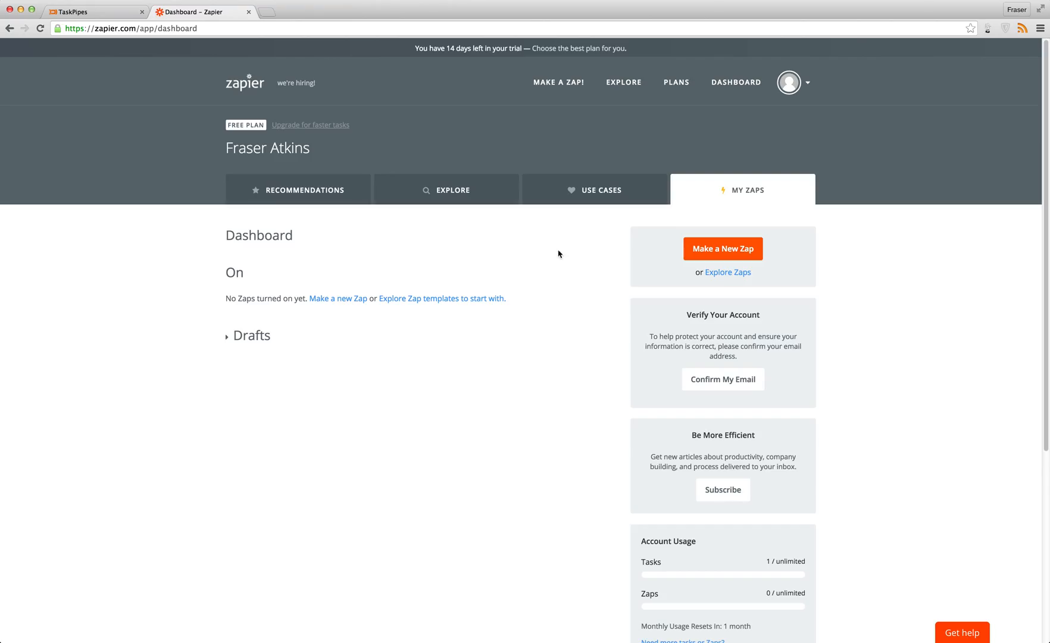
click(737, 249)
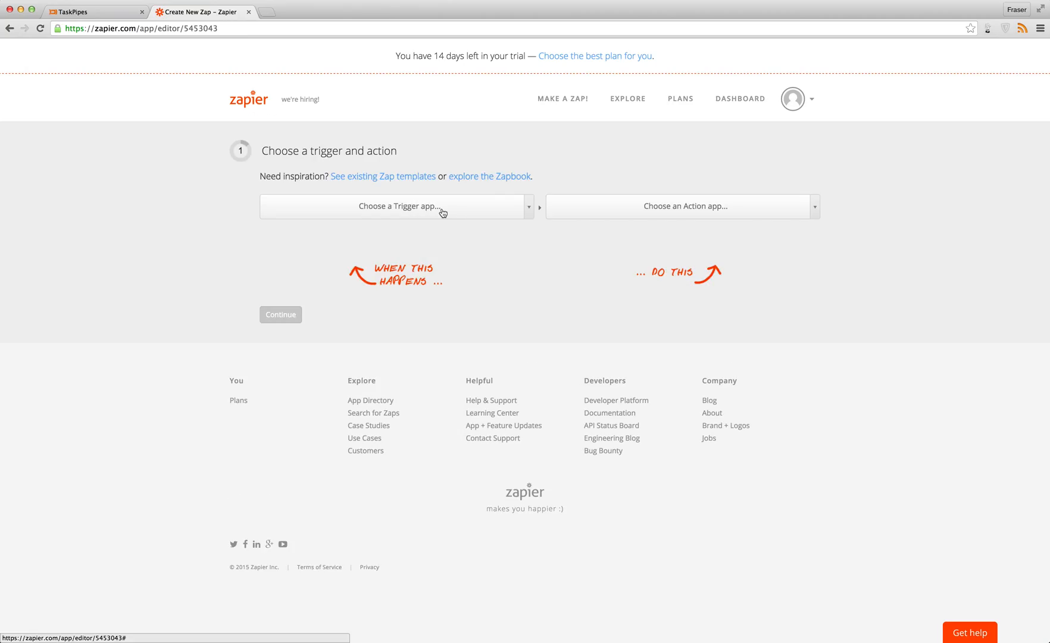
Step: Set the Zap's trigger app to TaskPipes with the trigger "Process was run"
click(443, 213)
text(T)
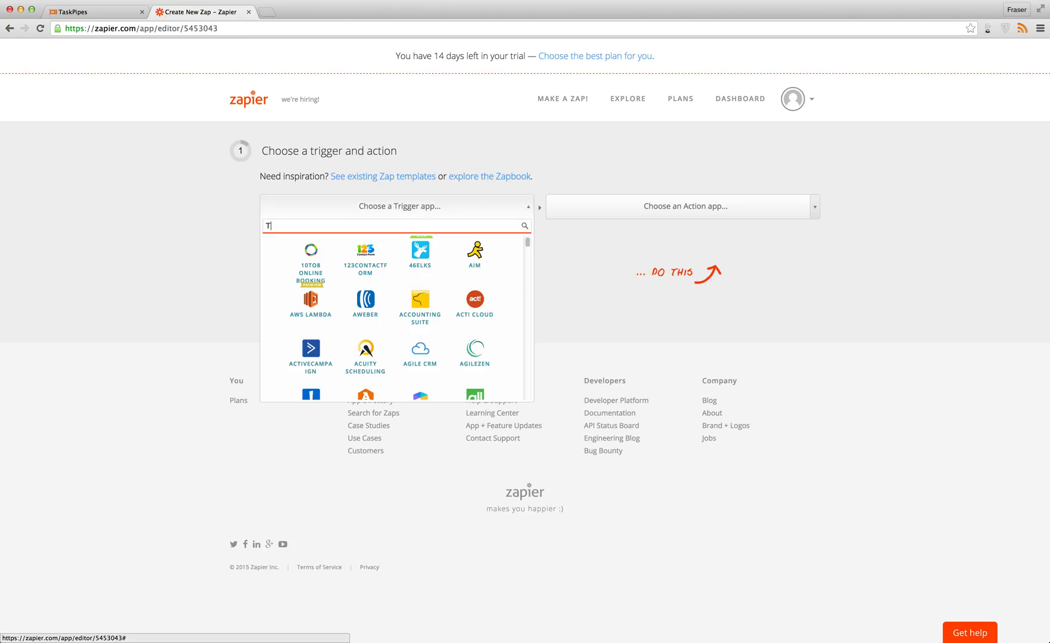
text(ask)
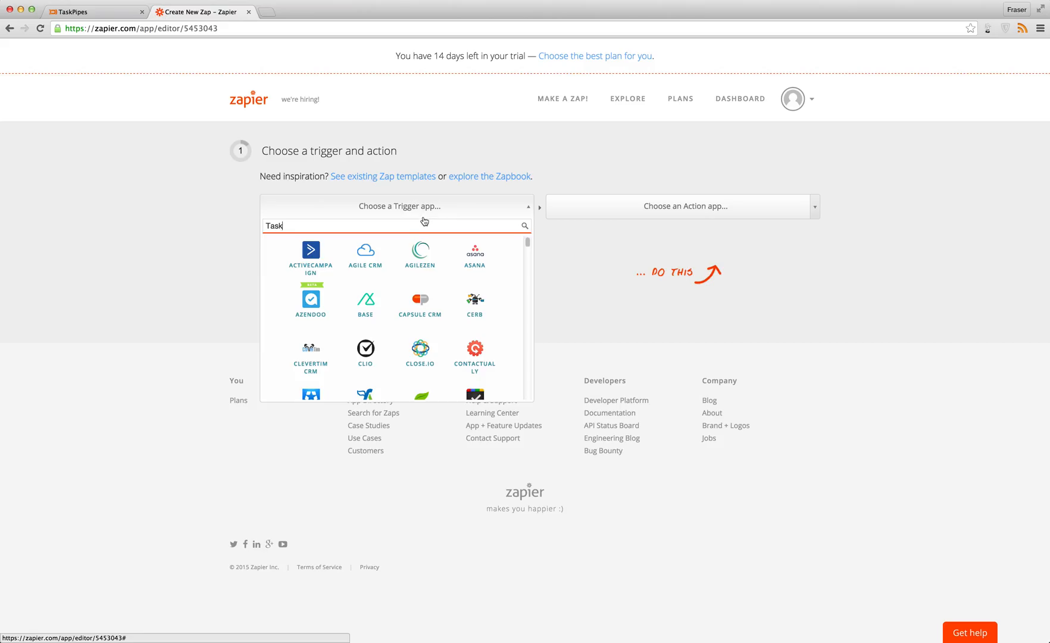
text(Pip)
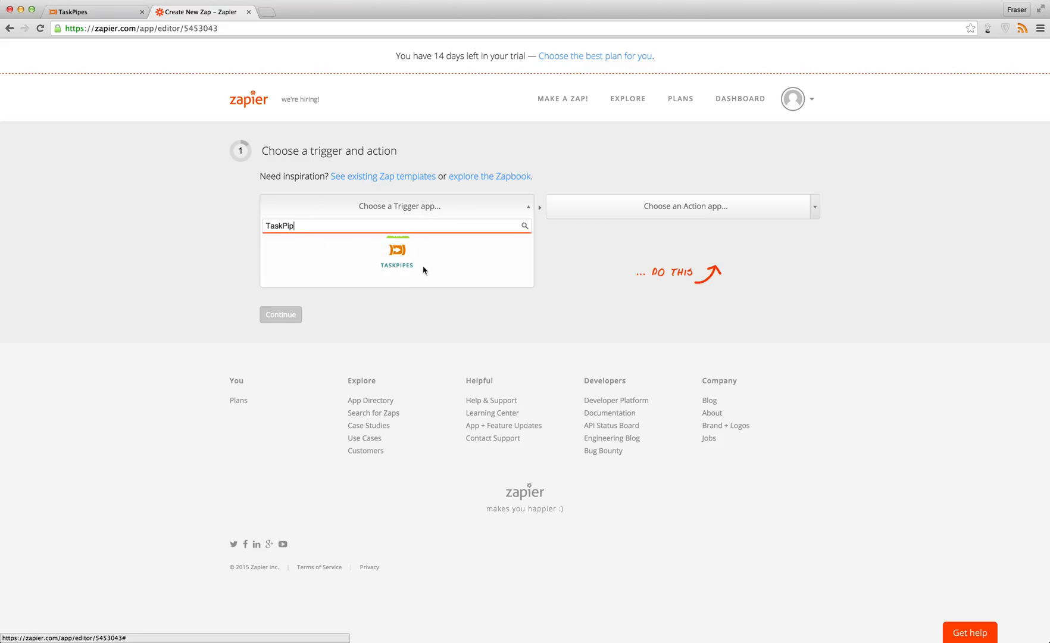
click(399, 262)
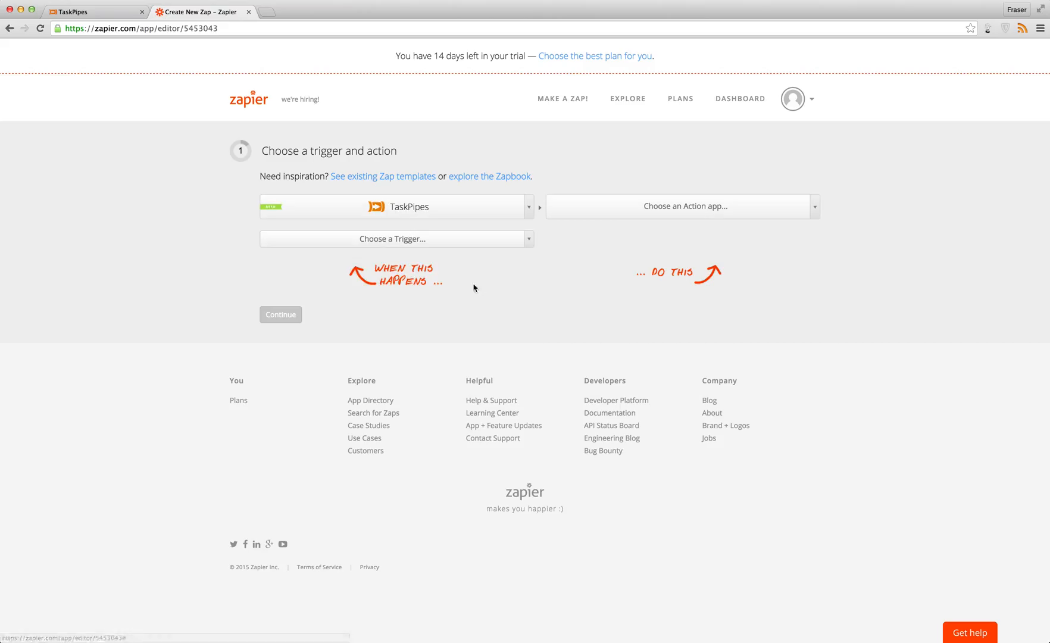
click(443, 242)
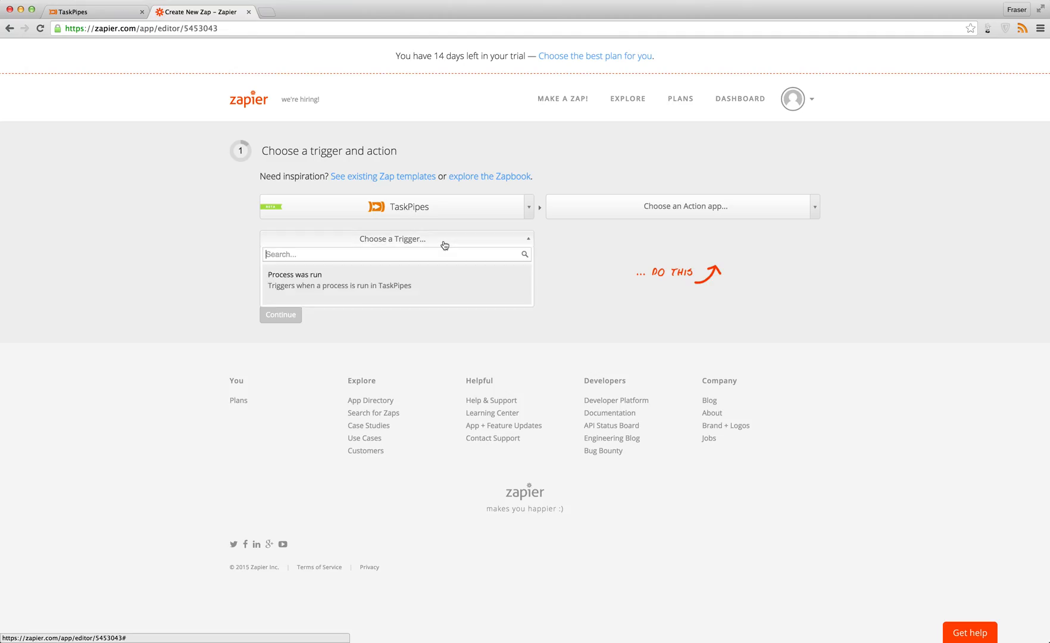
click(337, 280)
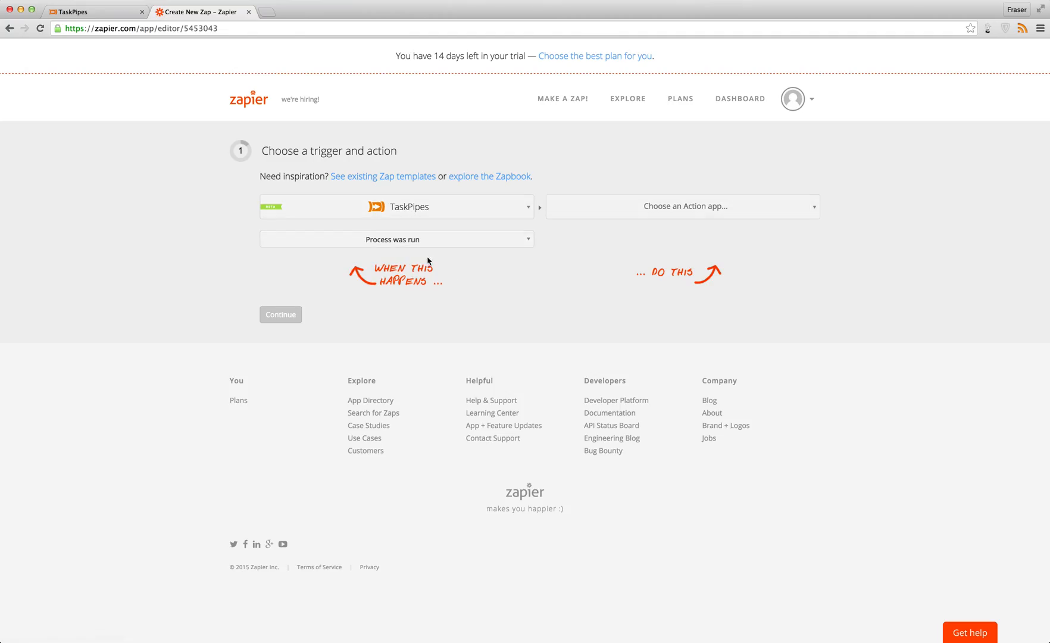
Step: Set the Zap's action app to Base with the action "New Lead", and continue to the account selection
click(671, 218)
text(Base)
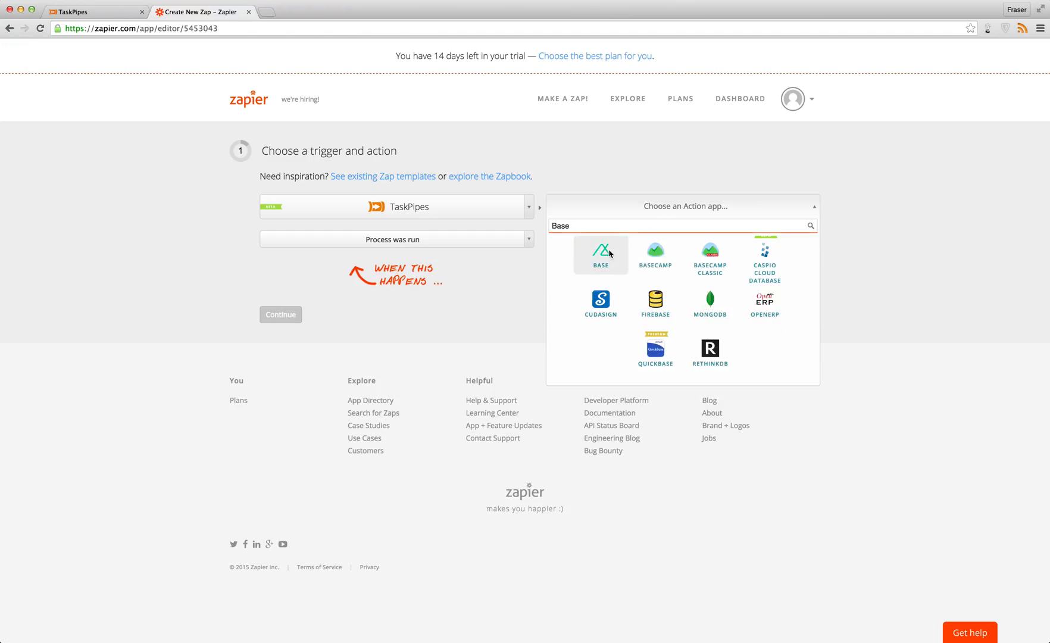
click(608, 252)
click(668, 244)
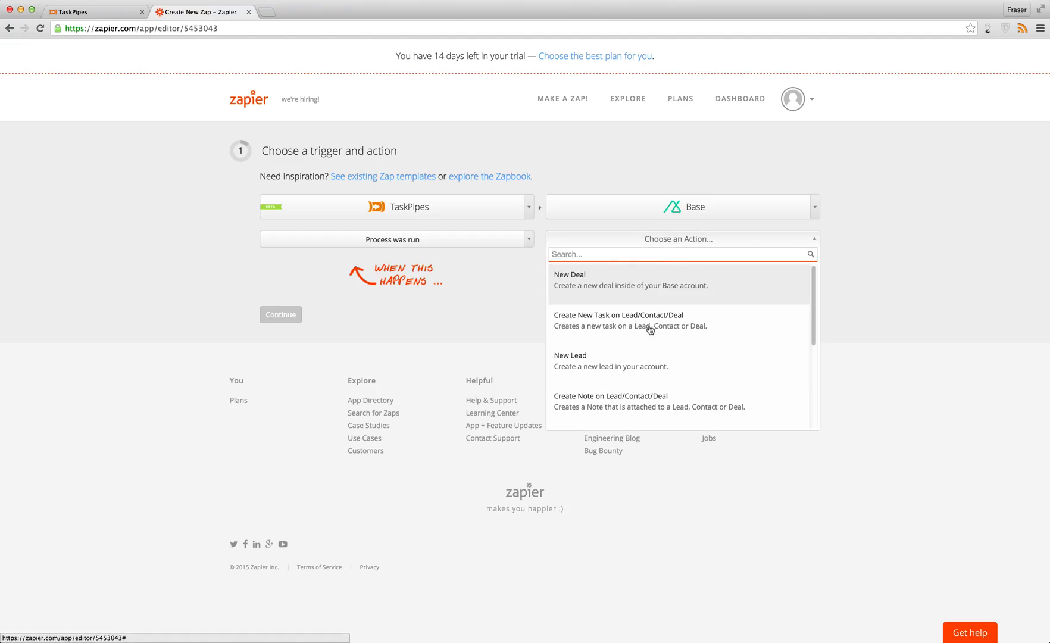
click(614, 369)
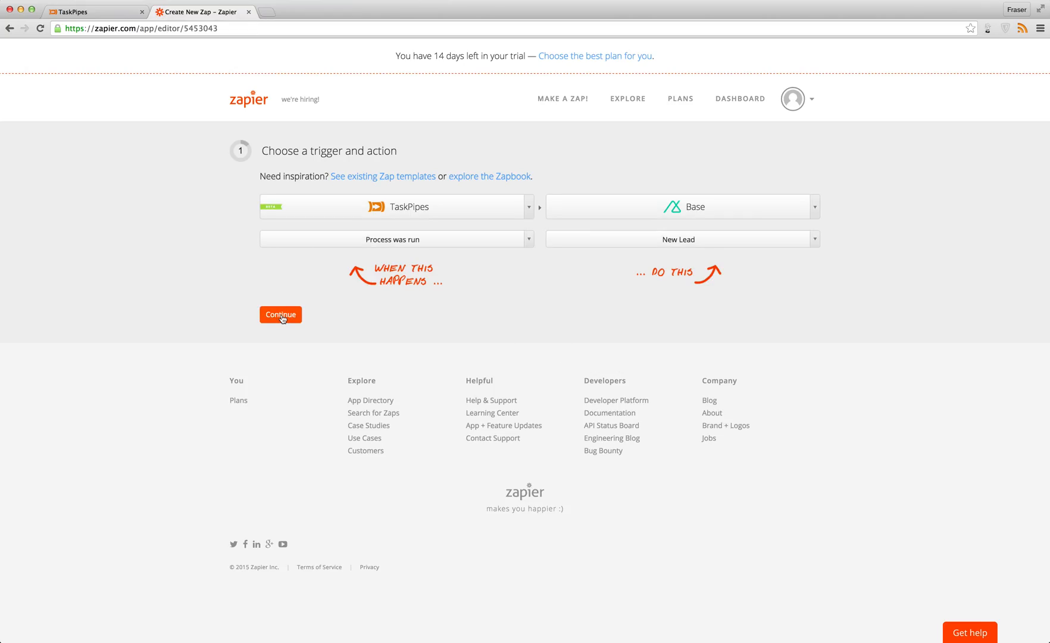
click(281, 315)
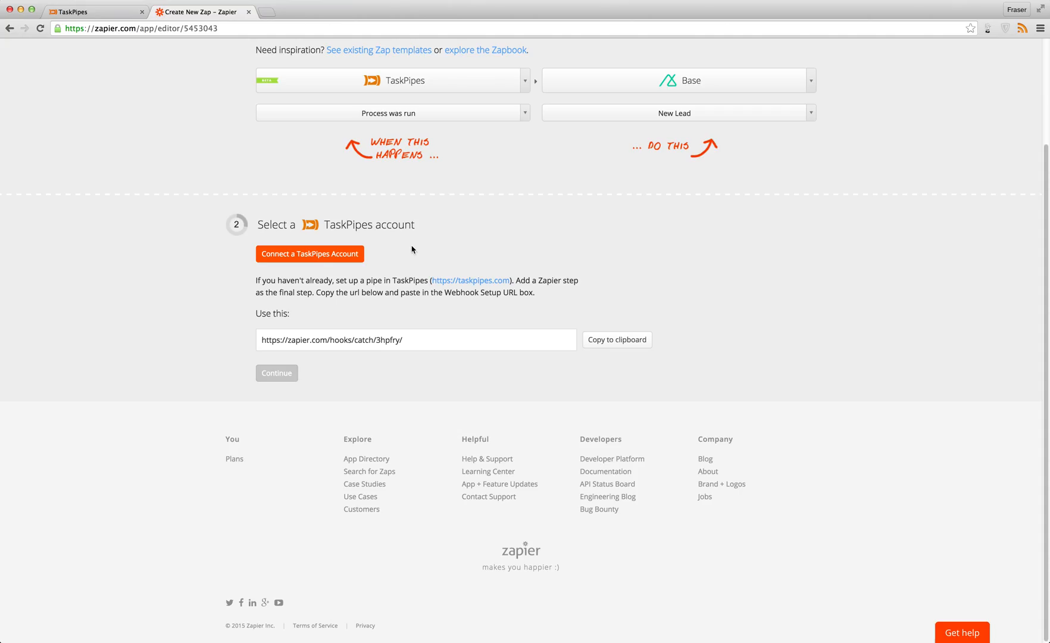
Step: Connect a TaskPipes account to the Zap by copying the API key from TaskPipes into the required API Key field
click(339, 258)
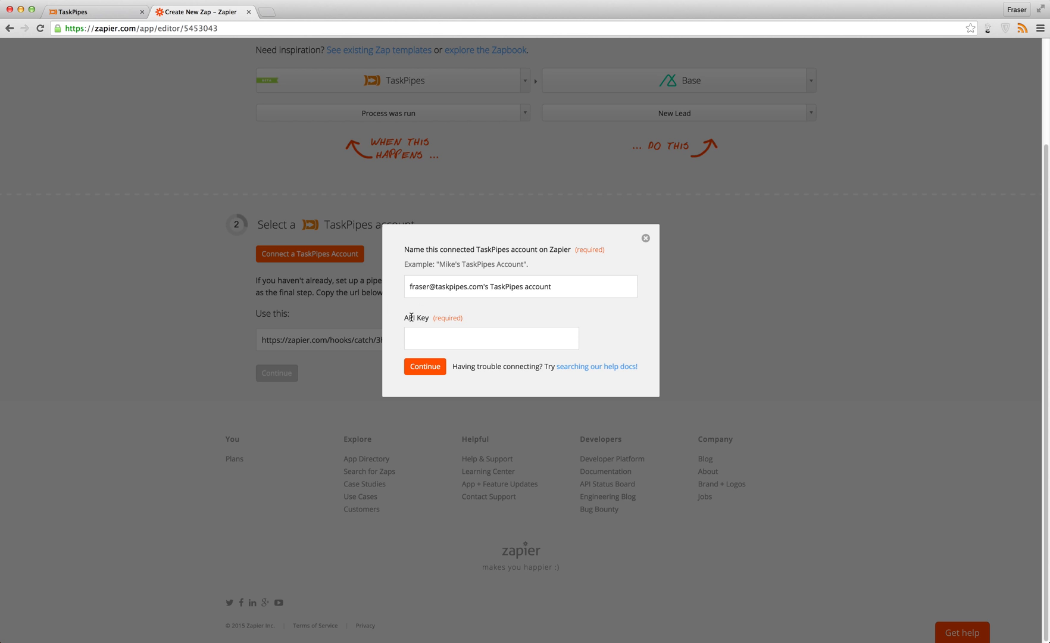
click(76, 10)
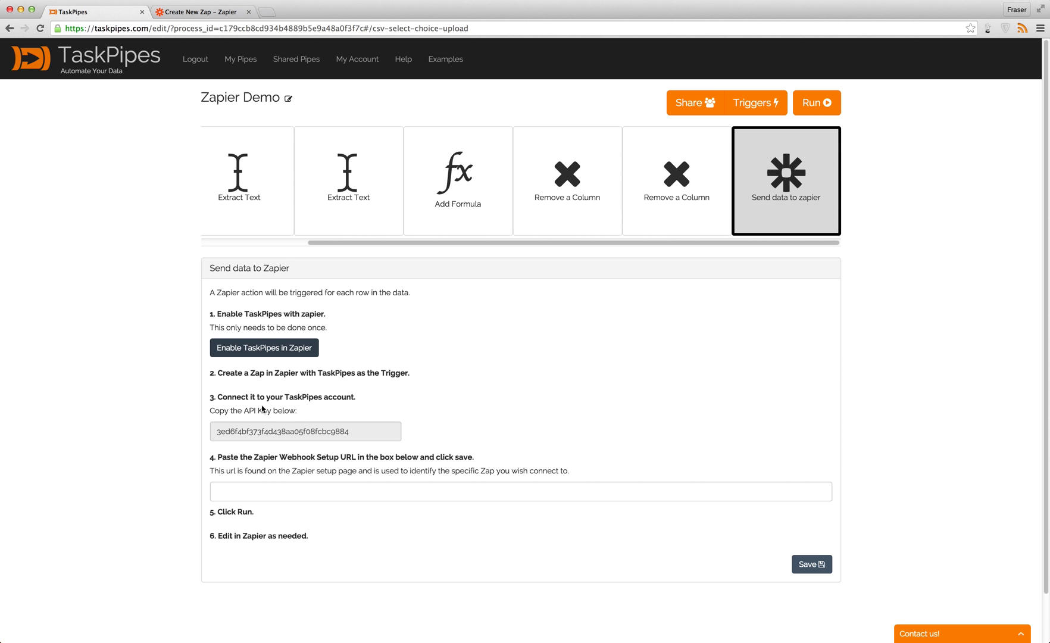
click(283, 434)
key(super+c)
click(197, 12)
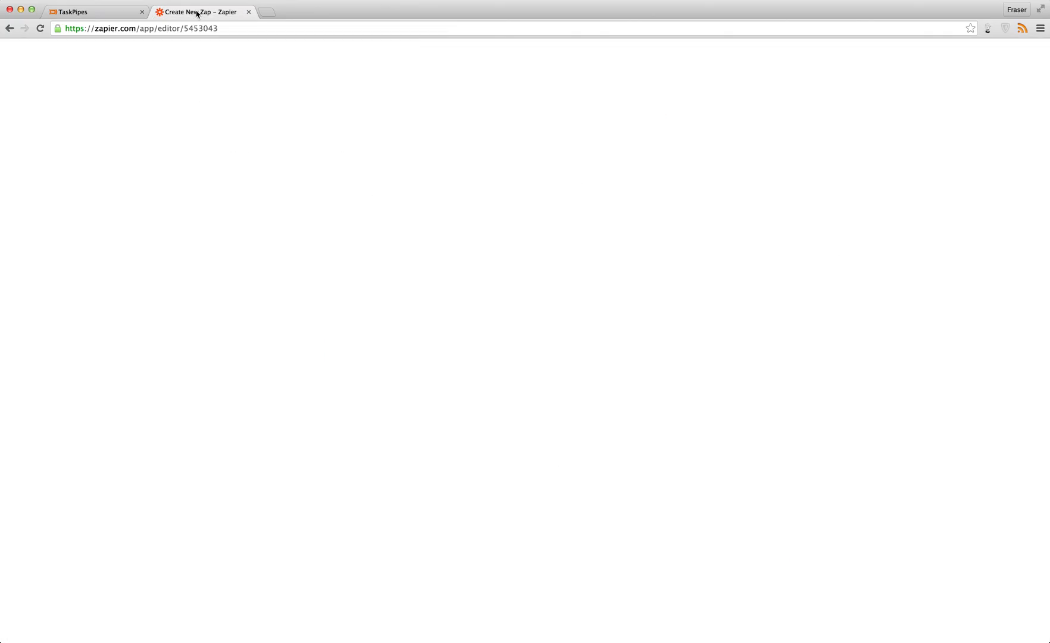
click(454, 340)
key(super+v)
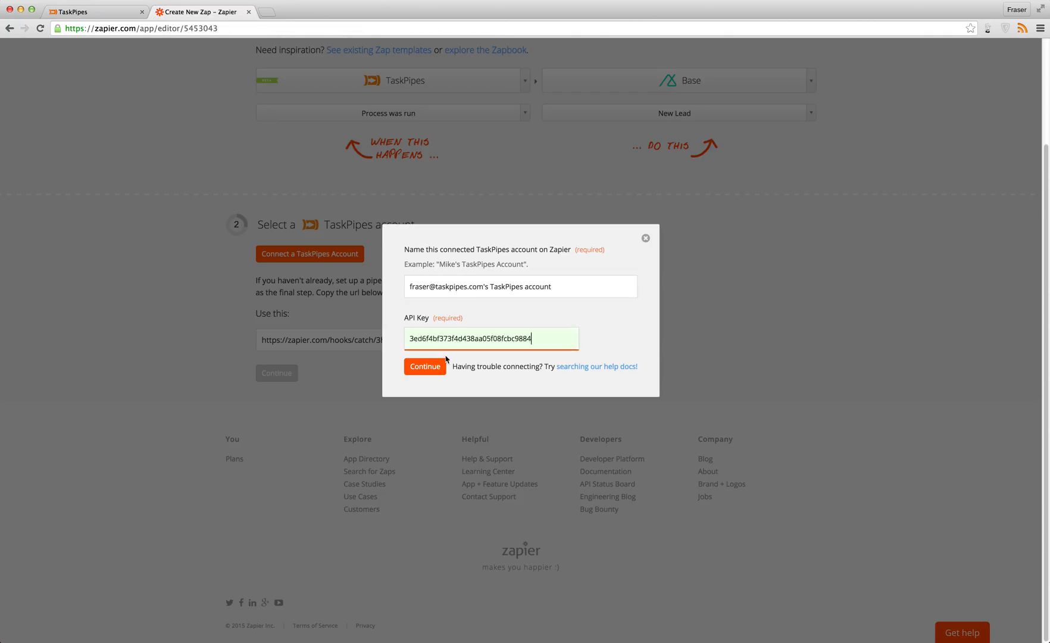
click(428, 367)
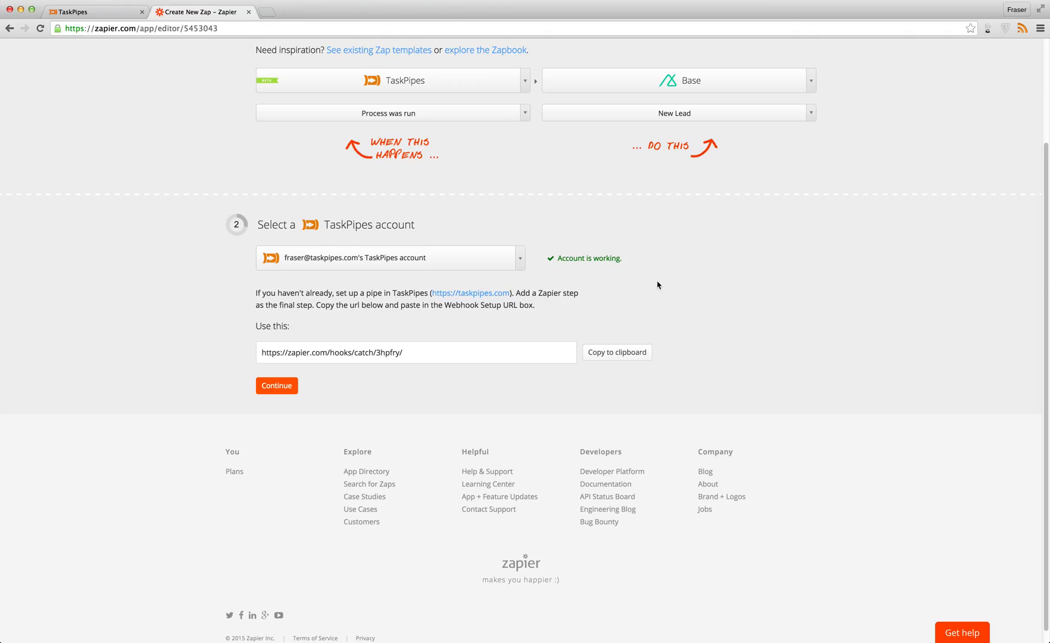
Step: Copy the Zap's webhook URL into the Webhook Setup URL box of the pipe's "Send data to Zapier" step in TaskPipes and save it
click(335, 353)
key(super+c)
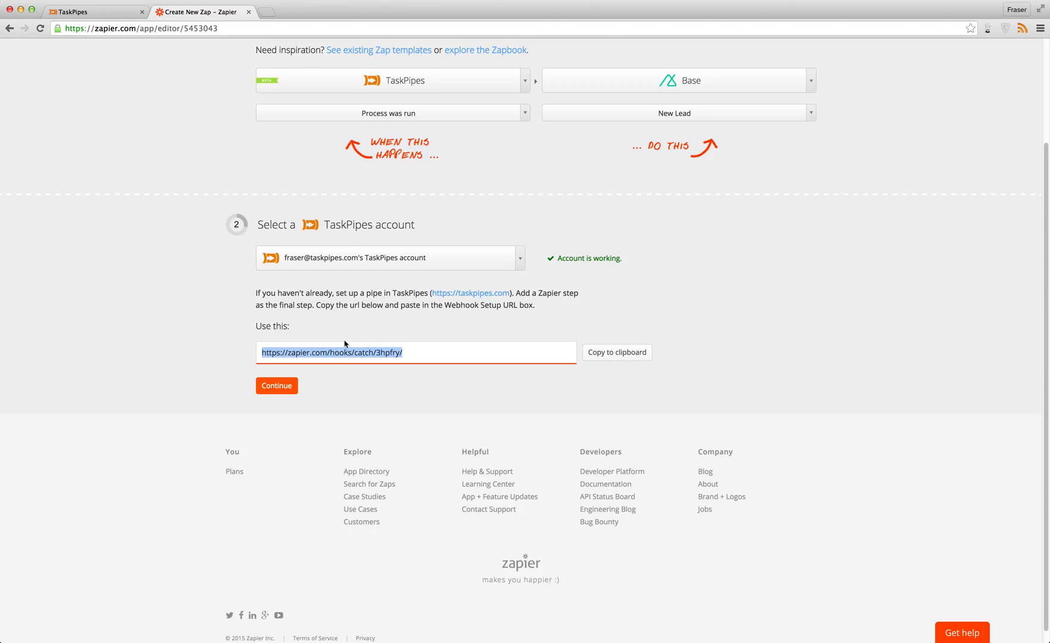
click(94, 13)
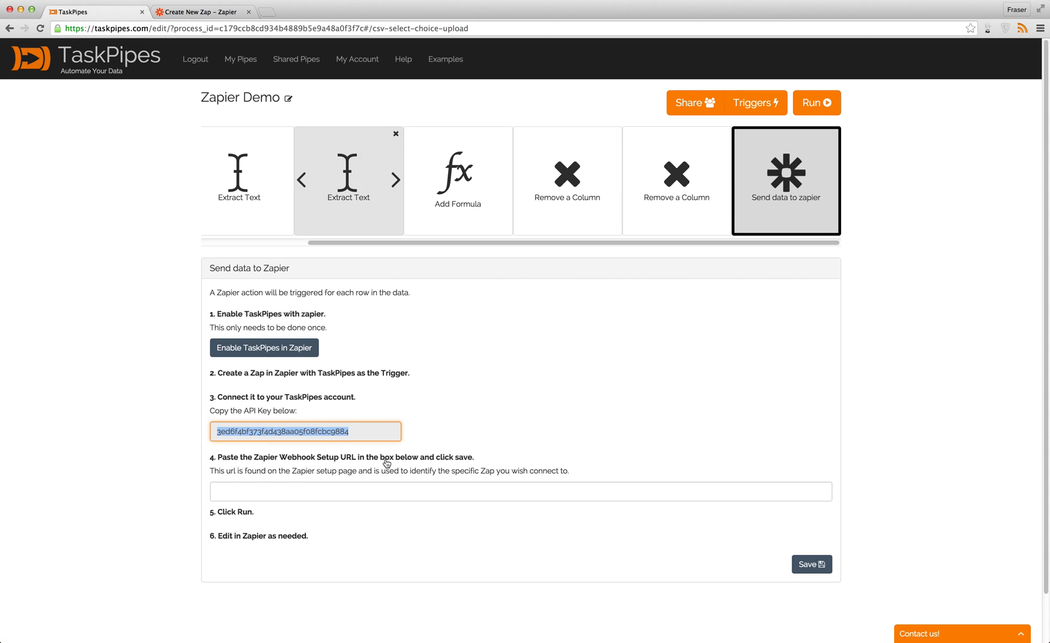
click(292, 491)
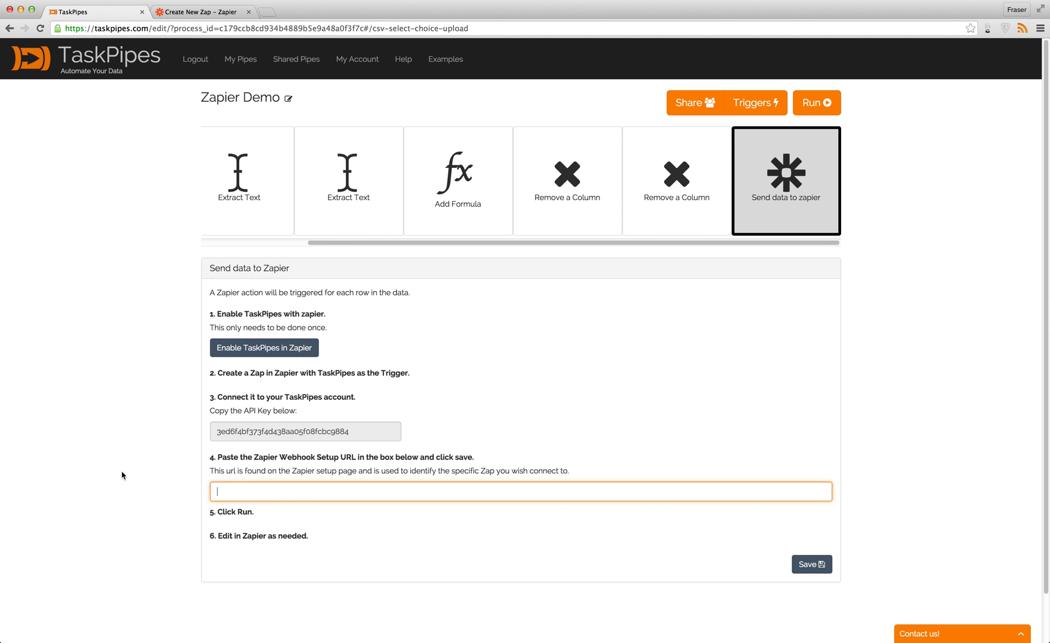
key(super+v)
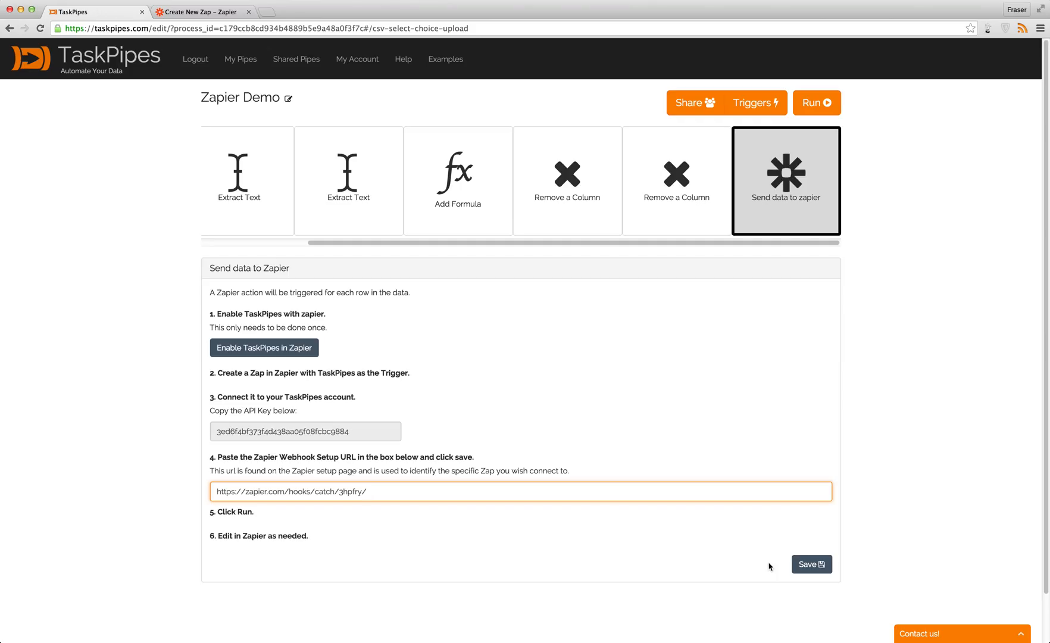
click(815, 564)
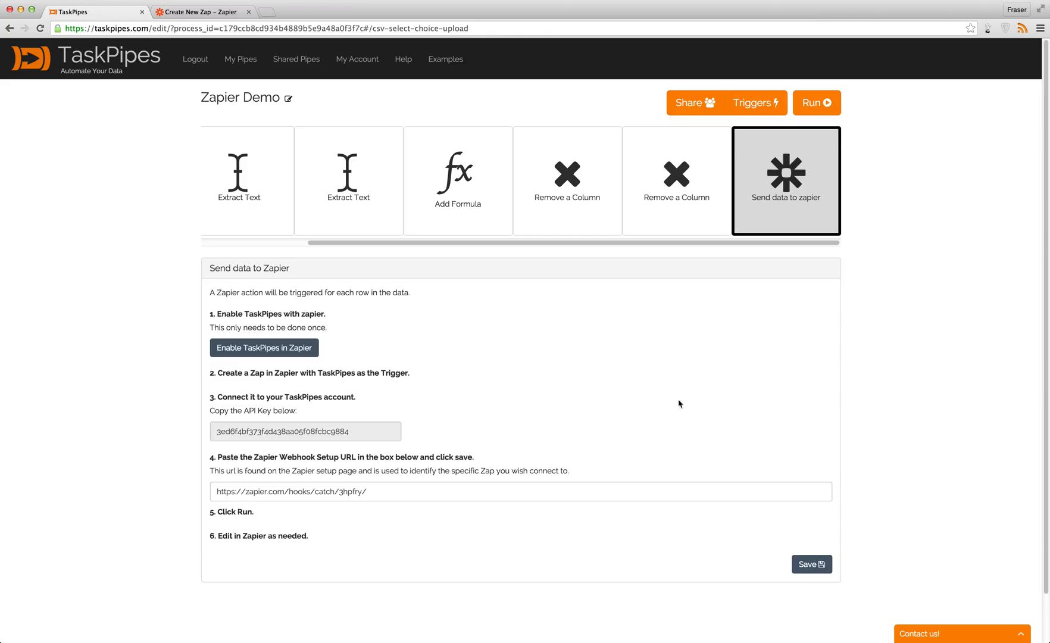
Step: Return to the Zapier editor and continue through the account and filter stages to the Base Lead field matching, without adding a filter
click(197, 13)
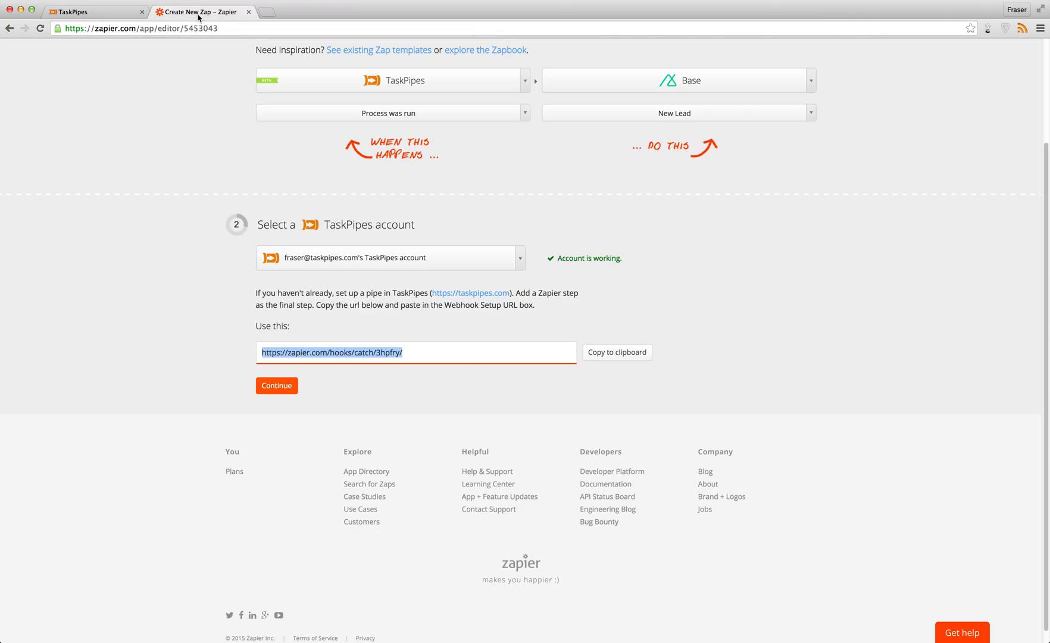
click(278, 387)
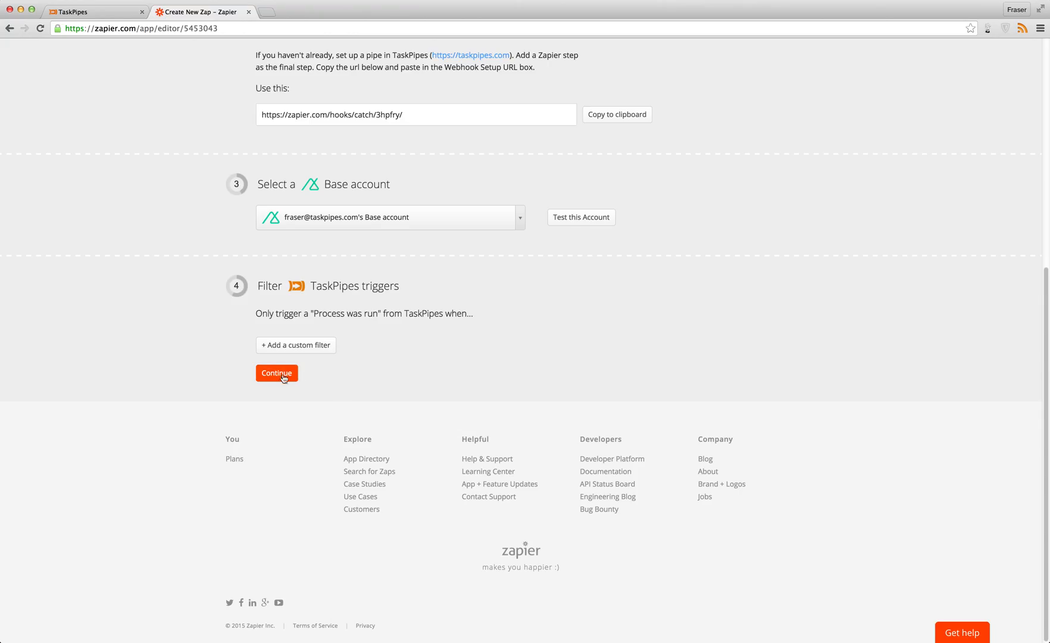
click(277, 375)
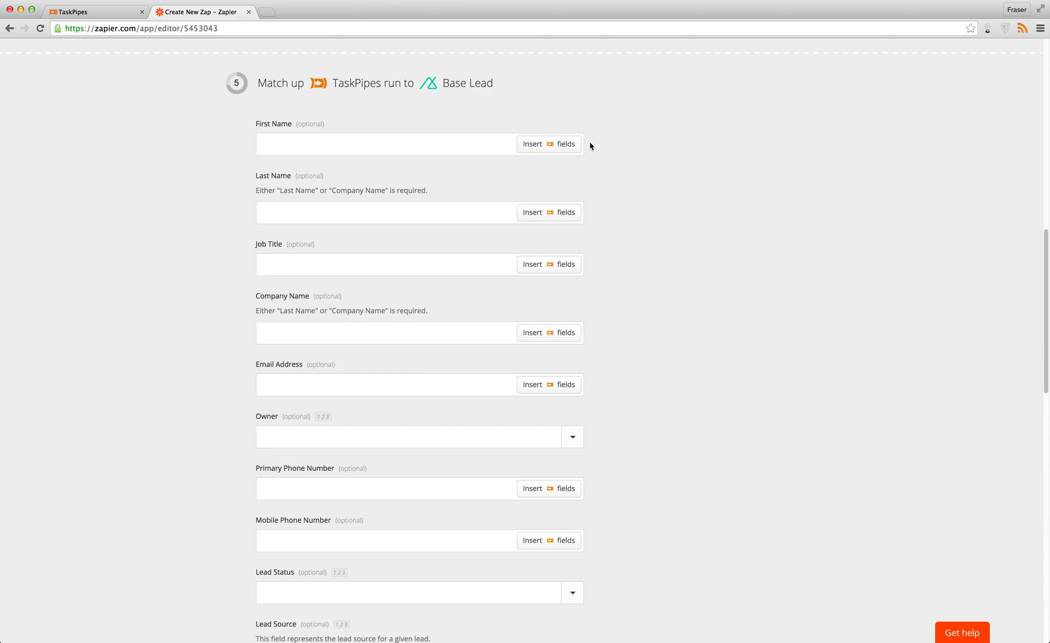
Step: Run the Zapier Demo pipe in TaskPipes to supply sample data, confirm the new run in Zapier's sample popup, and close the popup
click(508, 150)
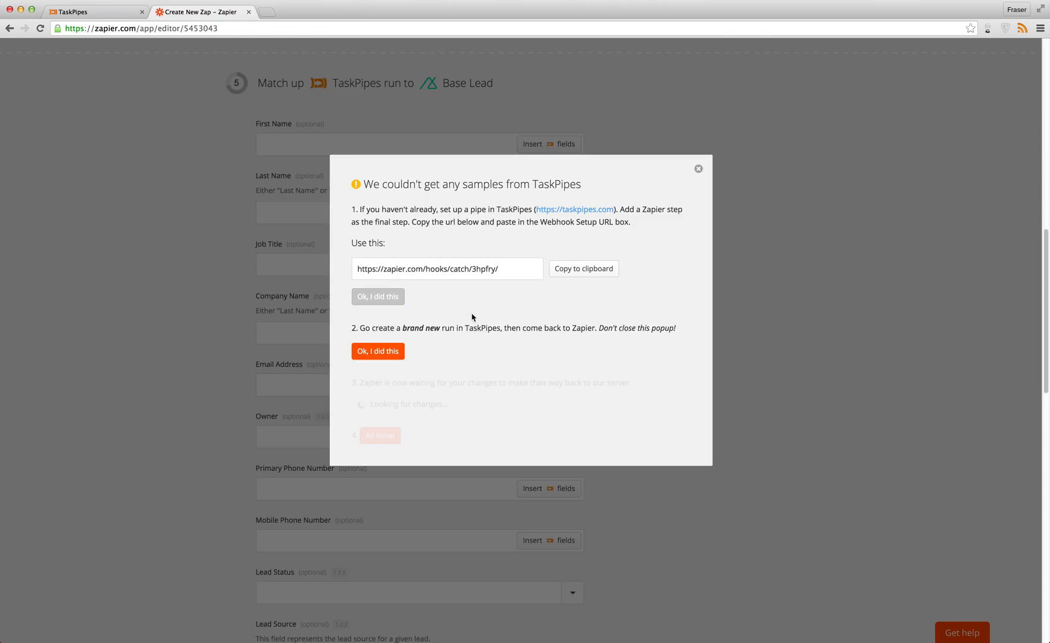
click(70, 13)
click(799, 114)
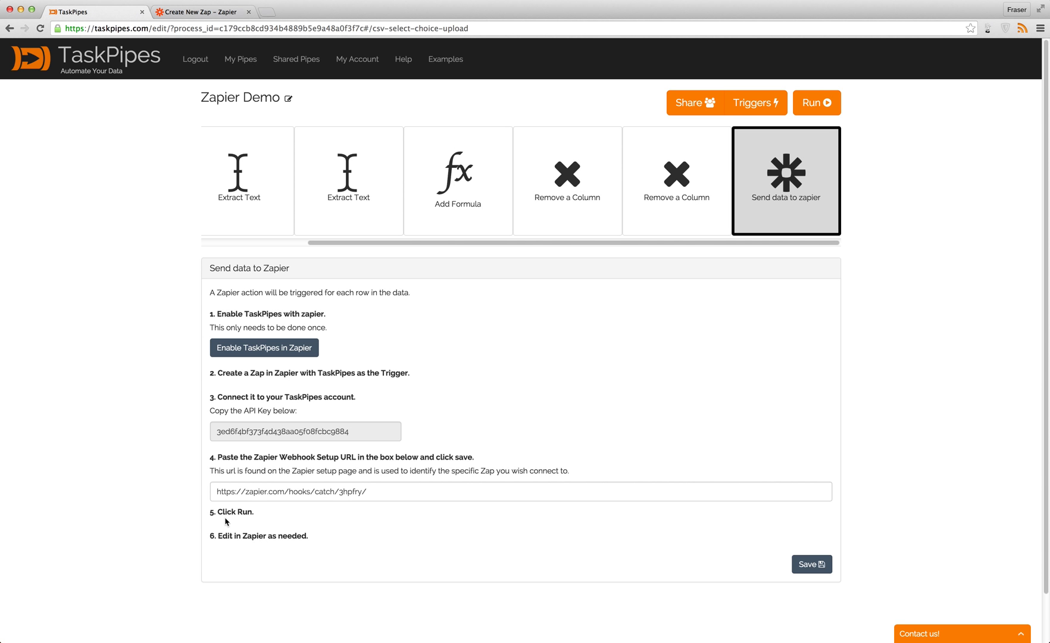
click(833, 102)
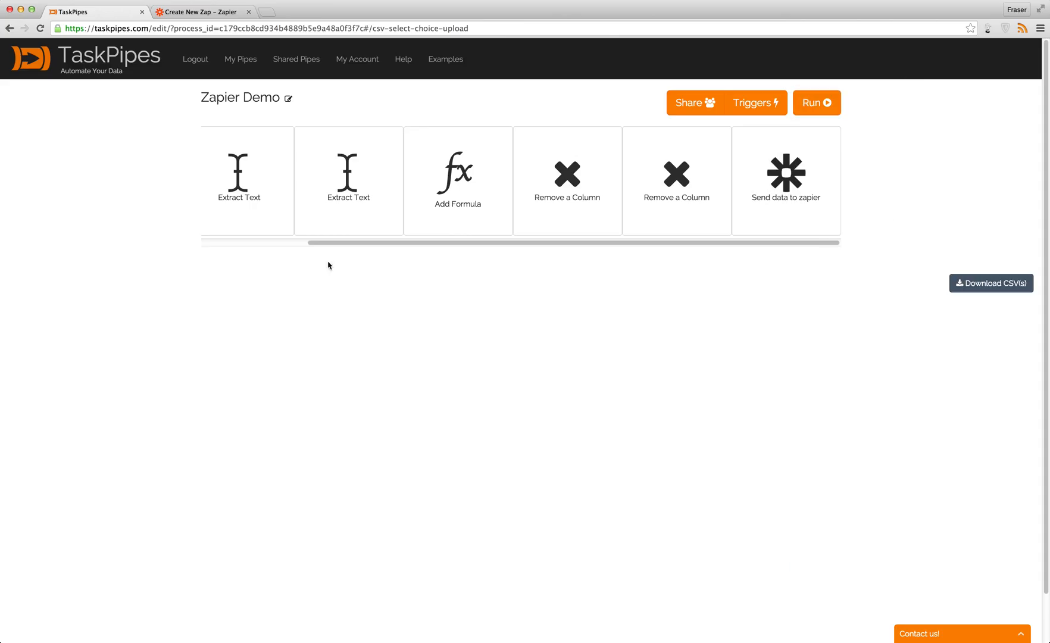
click(179, 14)
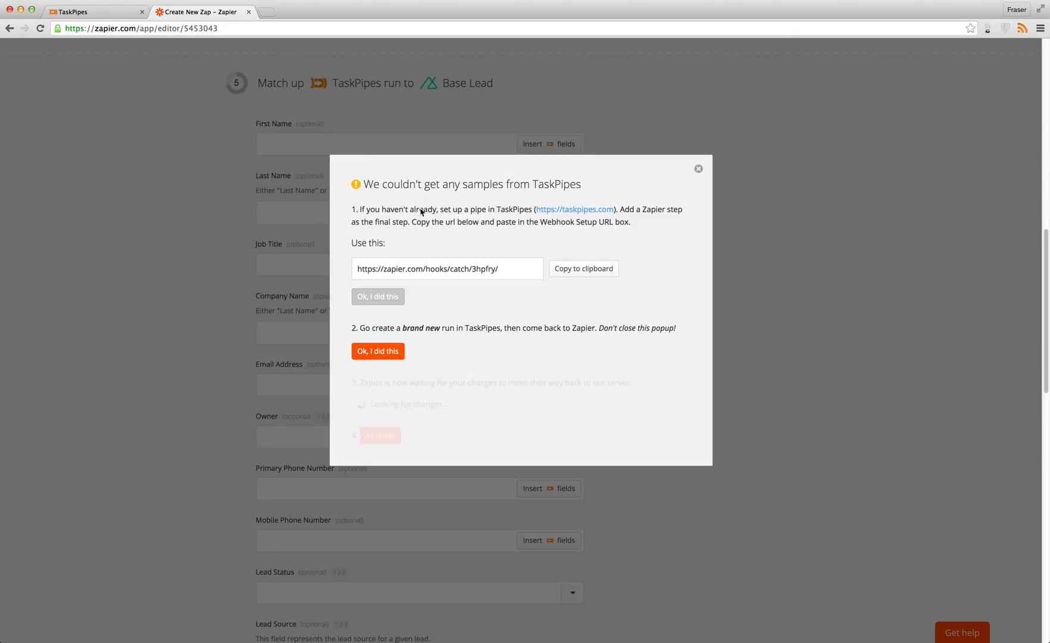
click(375, 356)
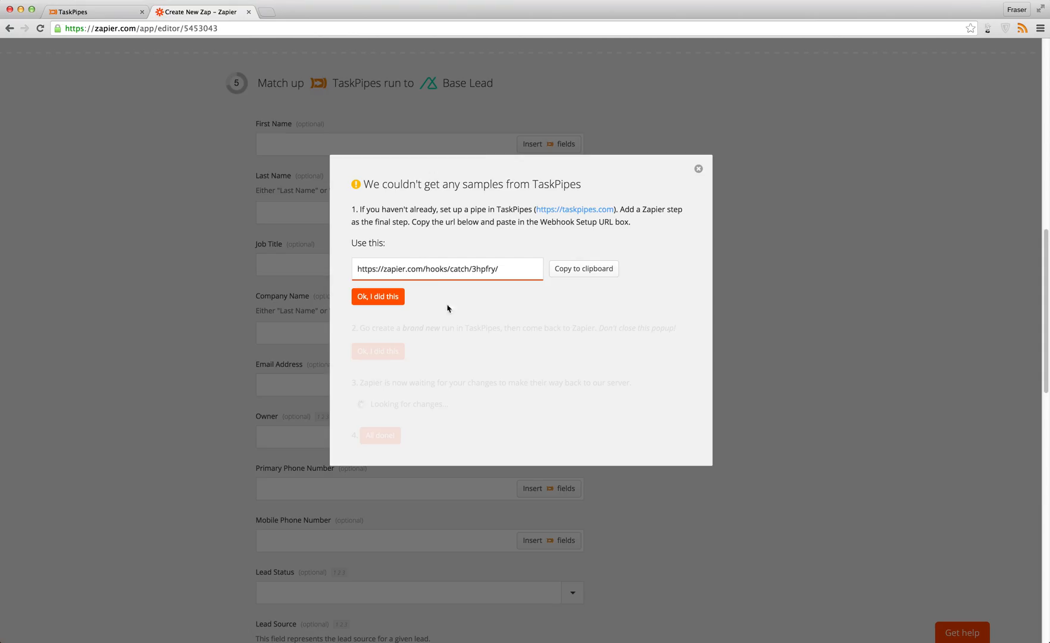
click(698, 168)
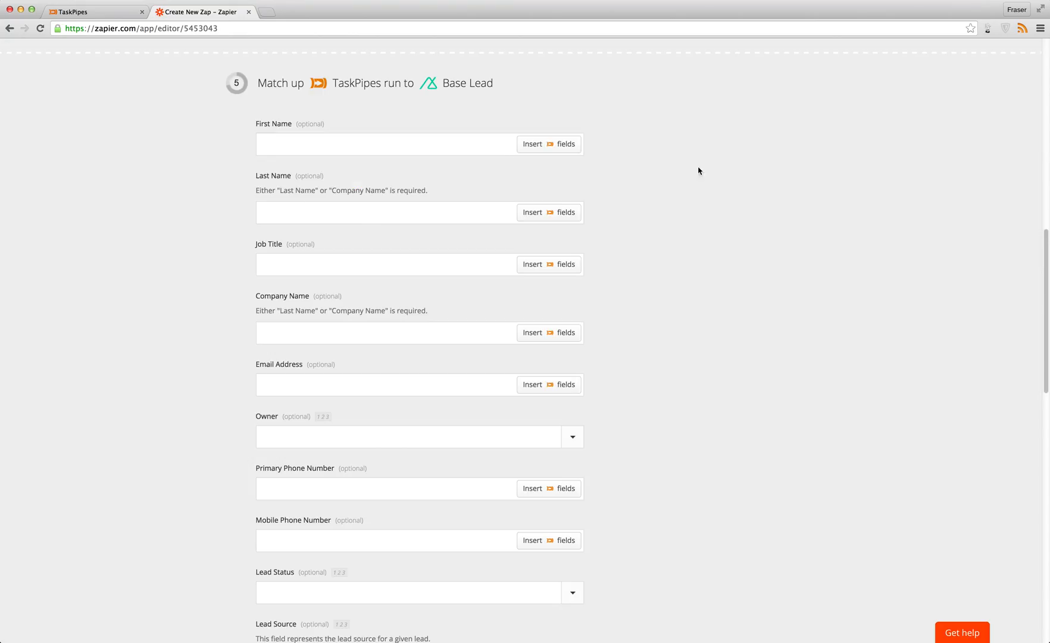
Step: Map the lead's First Name to the TaskPipes First Name field, checking the offered fields against the pipe's last Remove a Column output
click(553, 147)
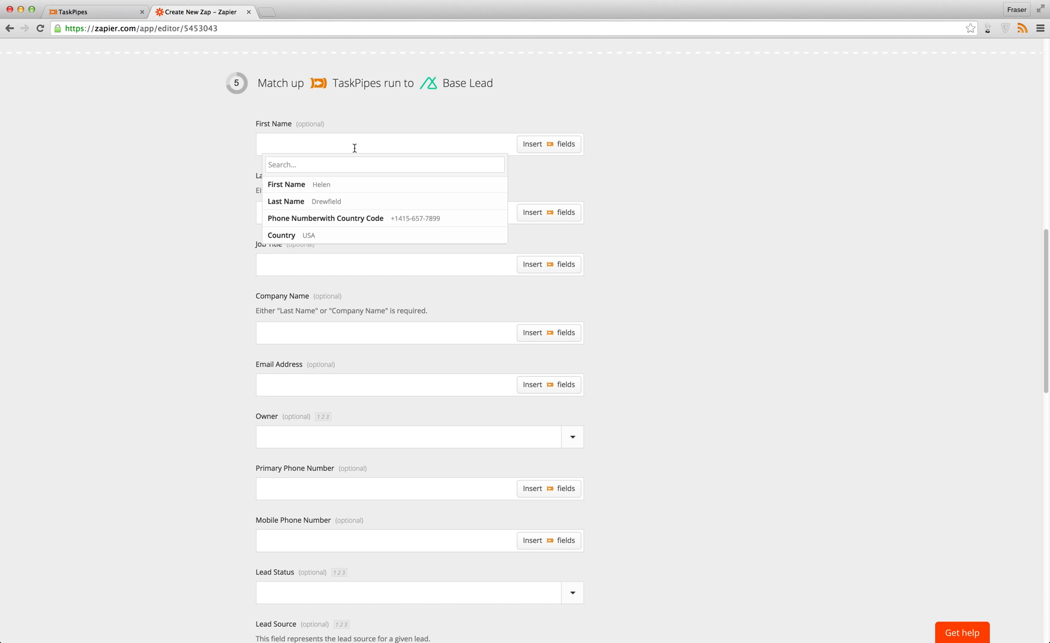
click(93, 15)
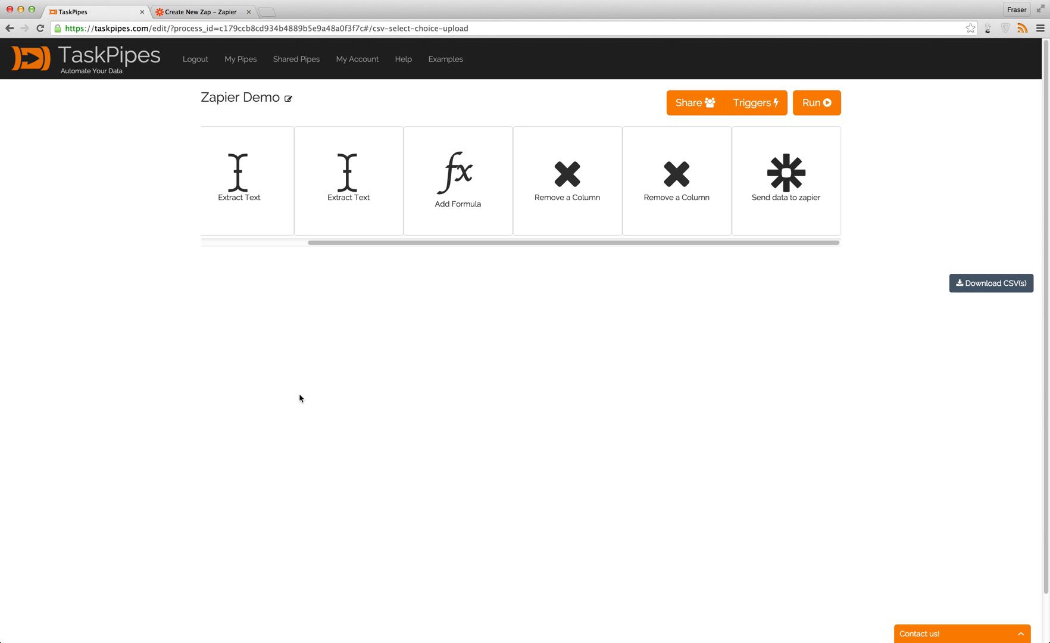
click(762, 207)
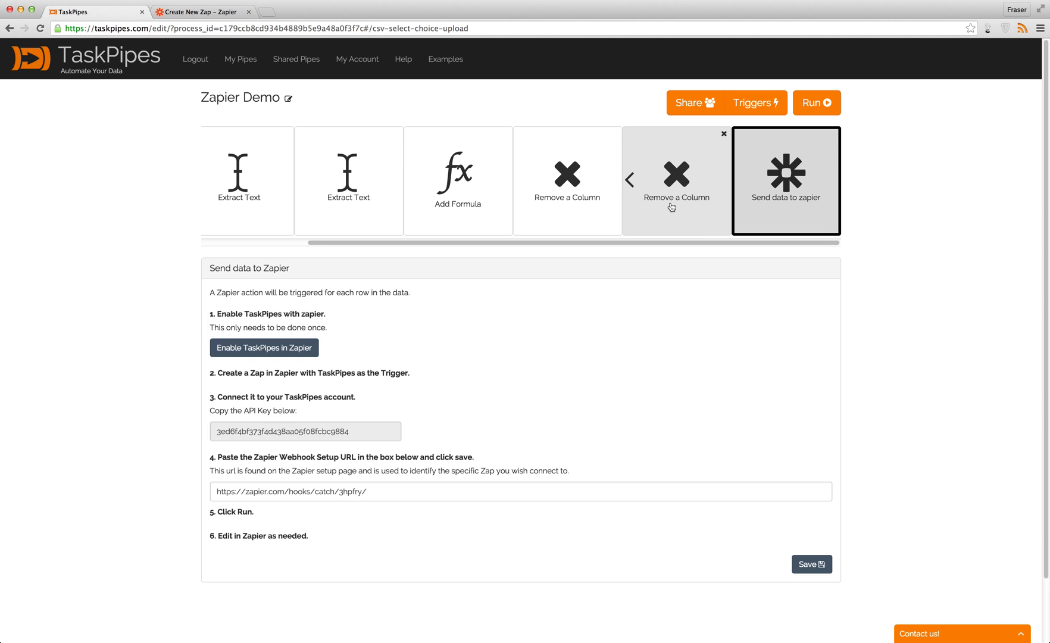
click(672, 206)
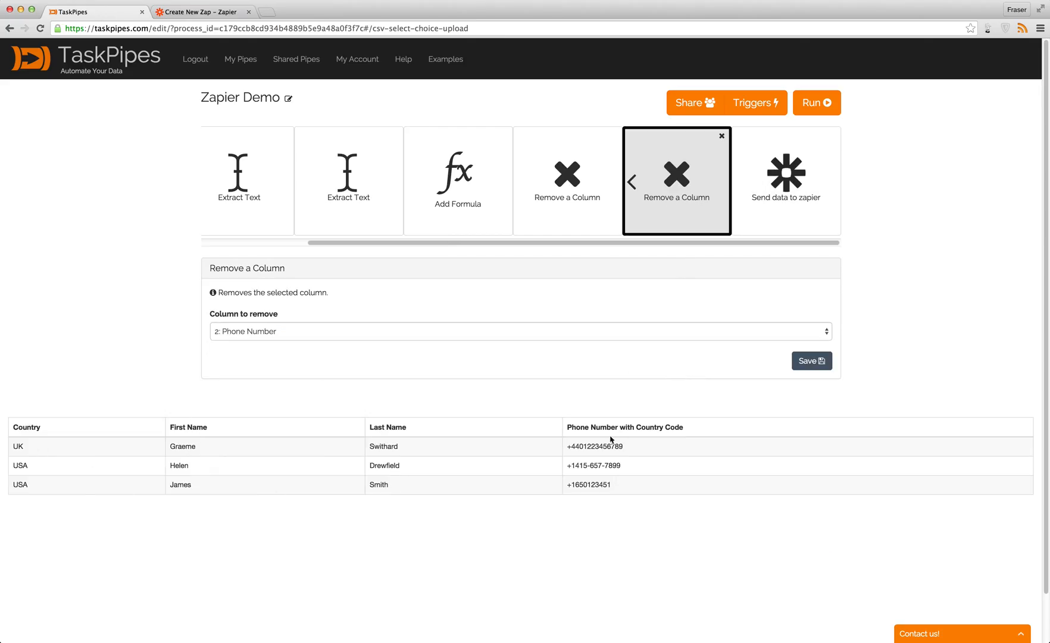
click(180, 12)
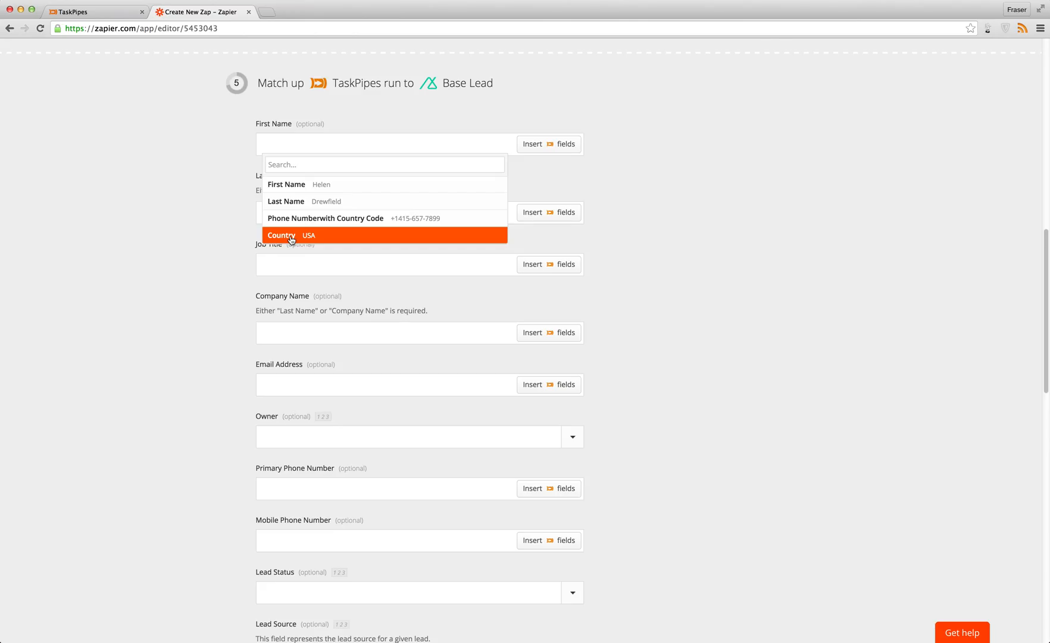
key(Return)
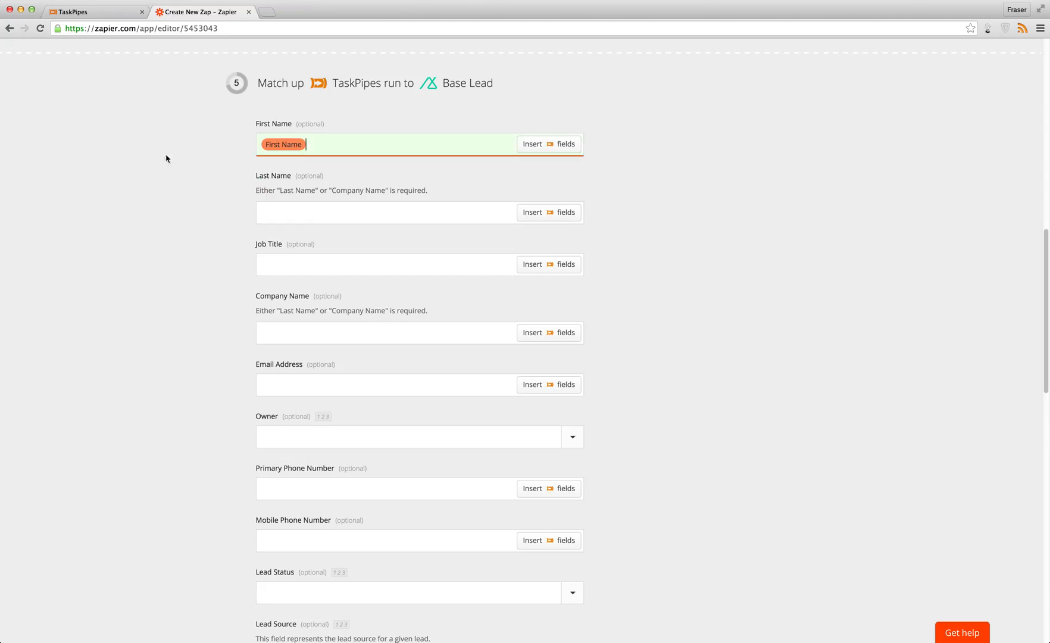
Step: Map Last Name to the TaskPipes Last Name field and Primary Phone Number to "Phone Numberwith Country Code"
click(312, 215)
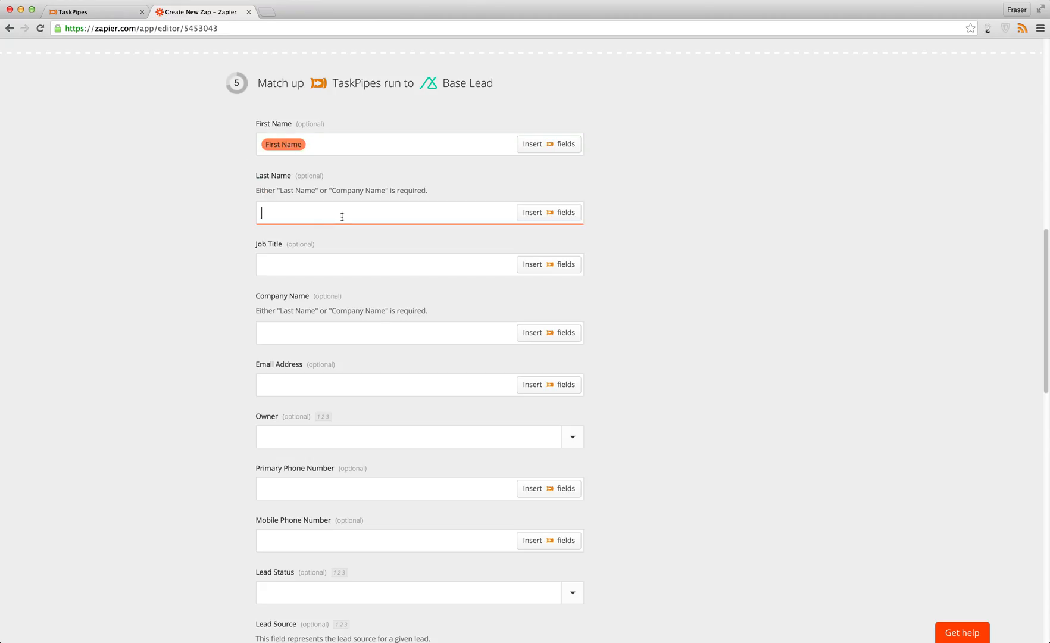
click(568, 214)
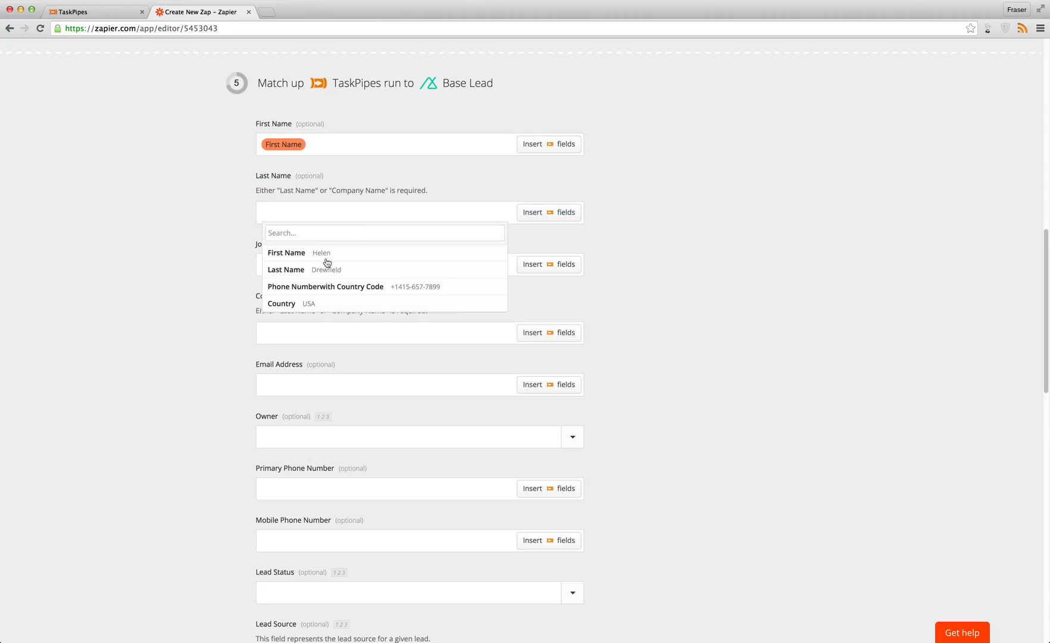
click(306, 269)
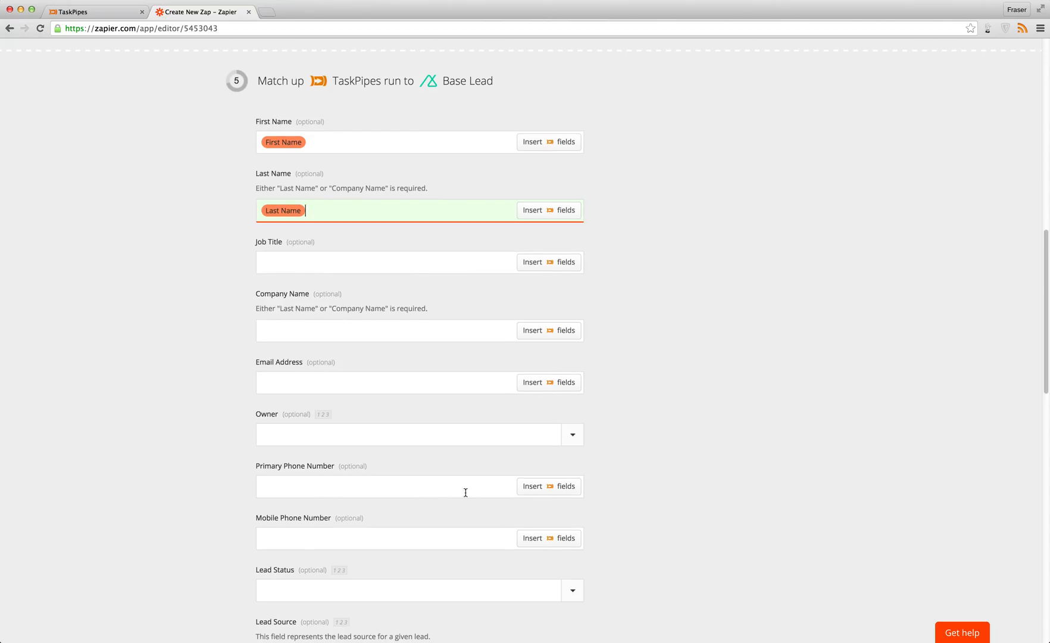
click(498, 489)
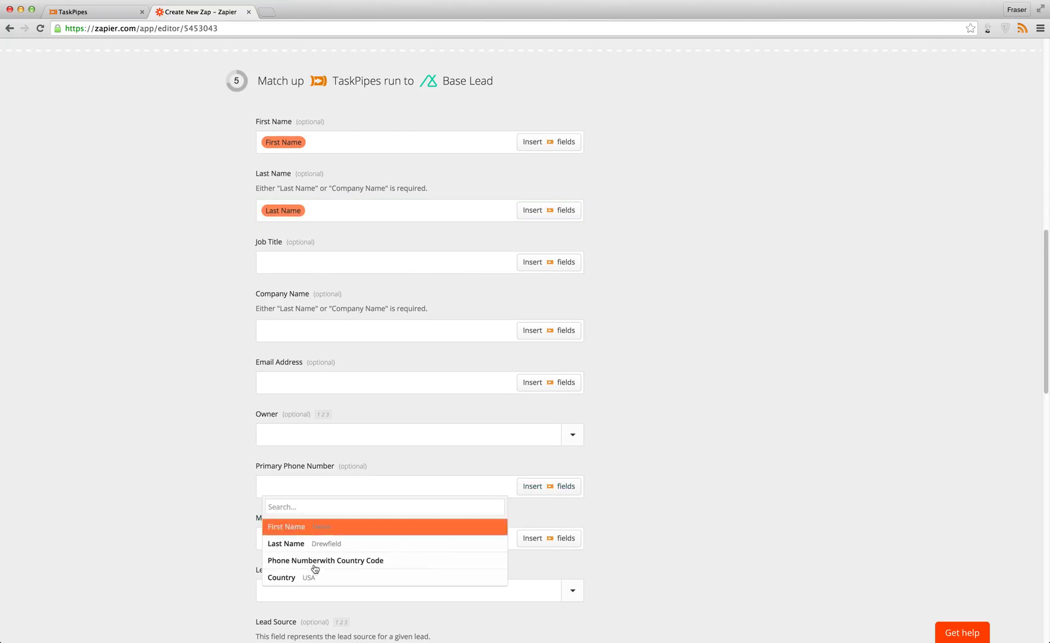
click(368, 566)
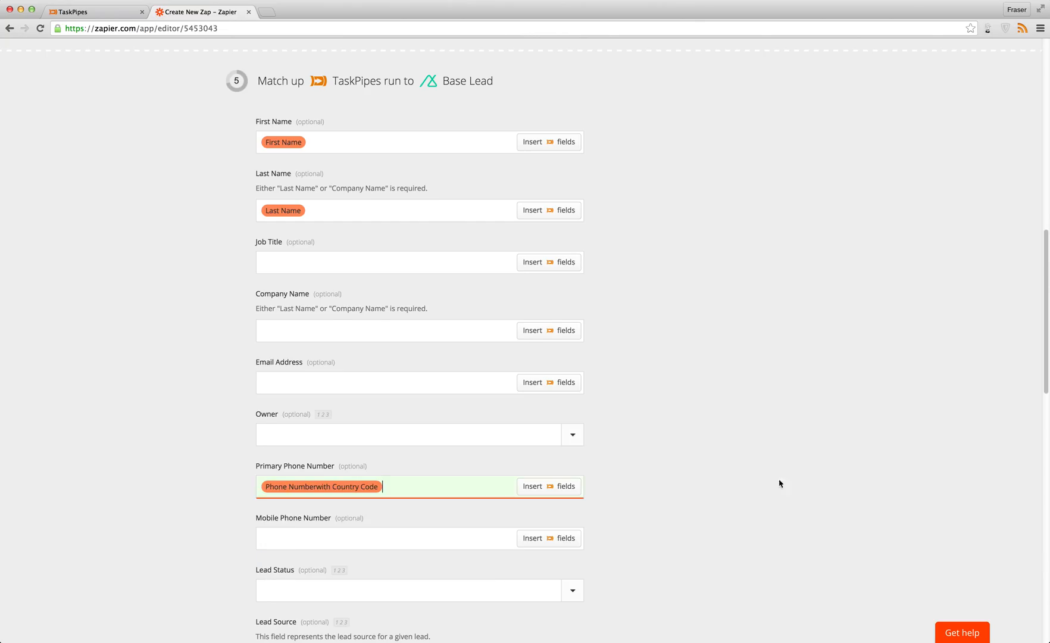
Step: Map the lead's Country to the TaskPipes Country field and continue to the Zap's test stage
scroll(760, 463, down, 5)
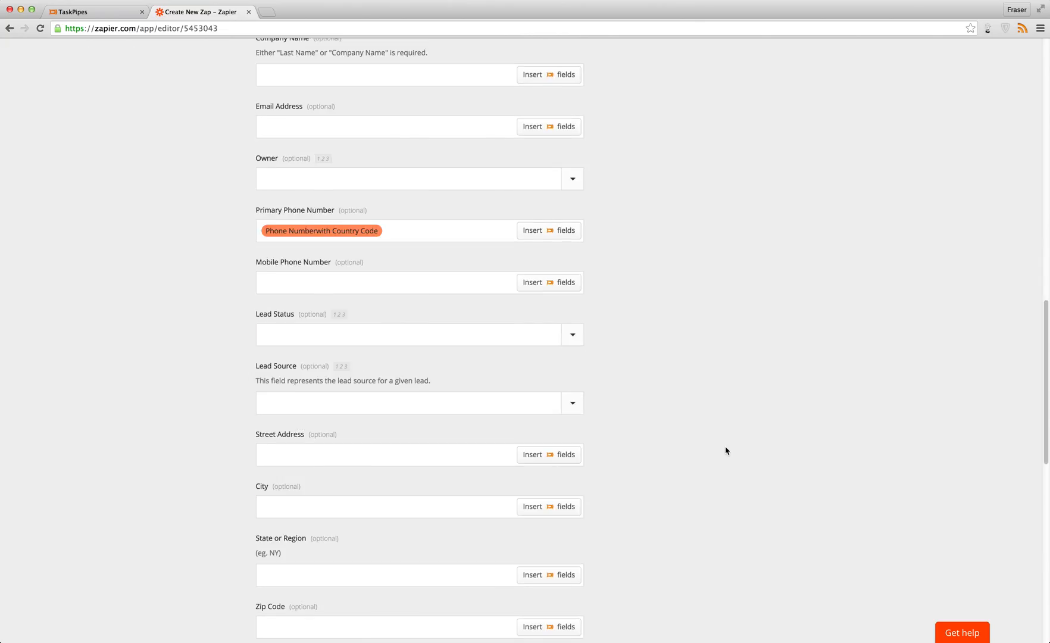
scroll(726, 451, down, 5)
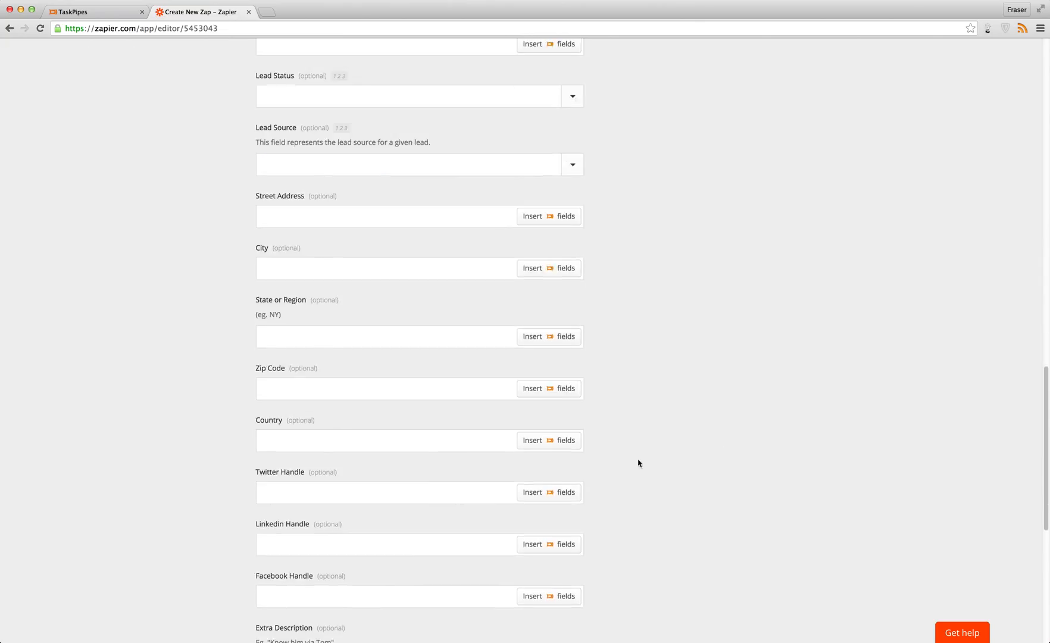
click(536, 440)
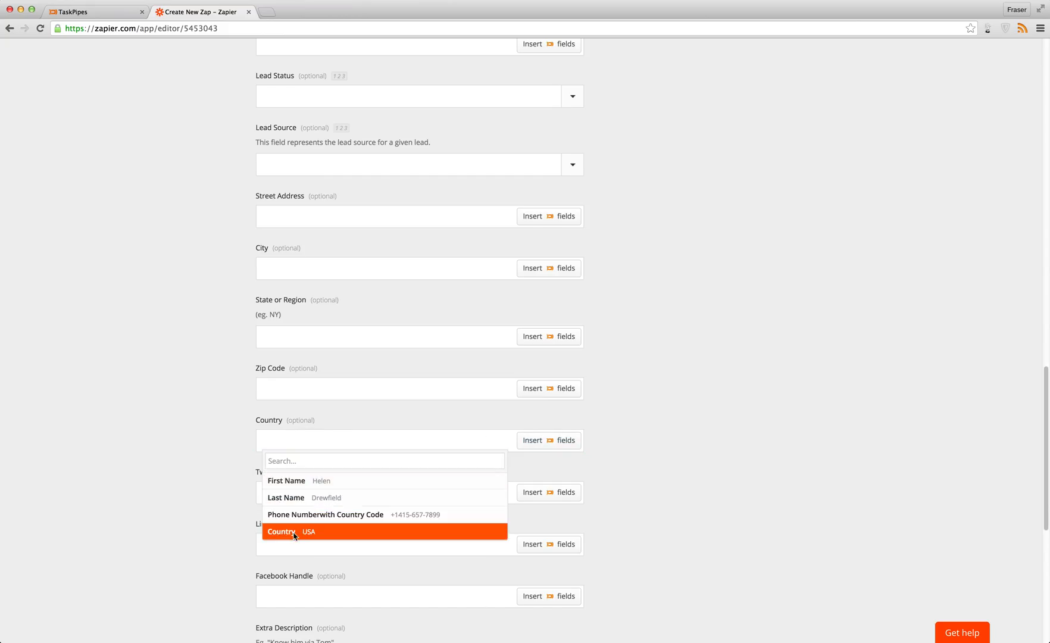
click(321, 532)
scroll(706, 439, down, 4)
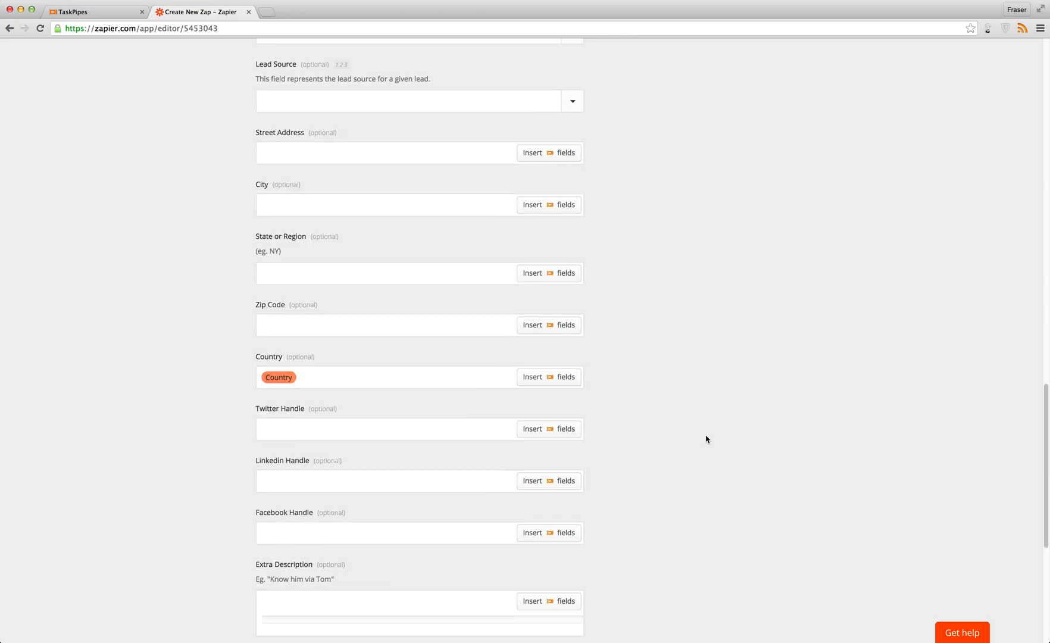
scroll(707, 439, down, 3)
click(263, 387)
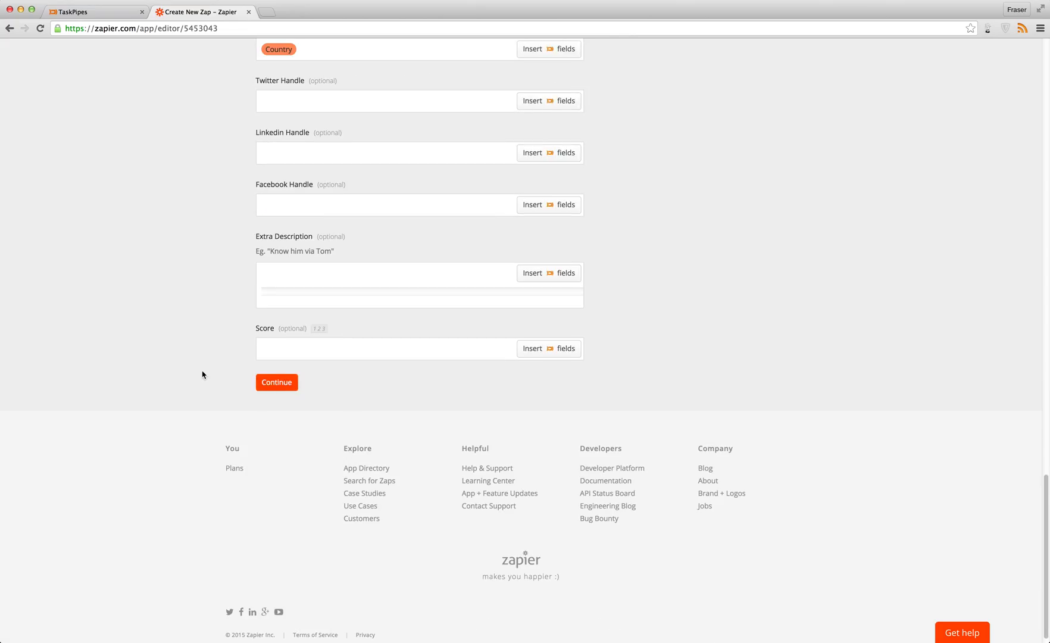
click(281, 377)
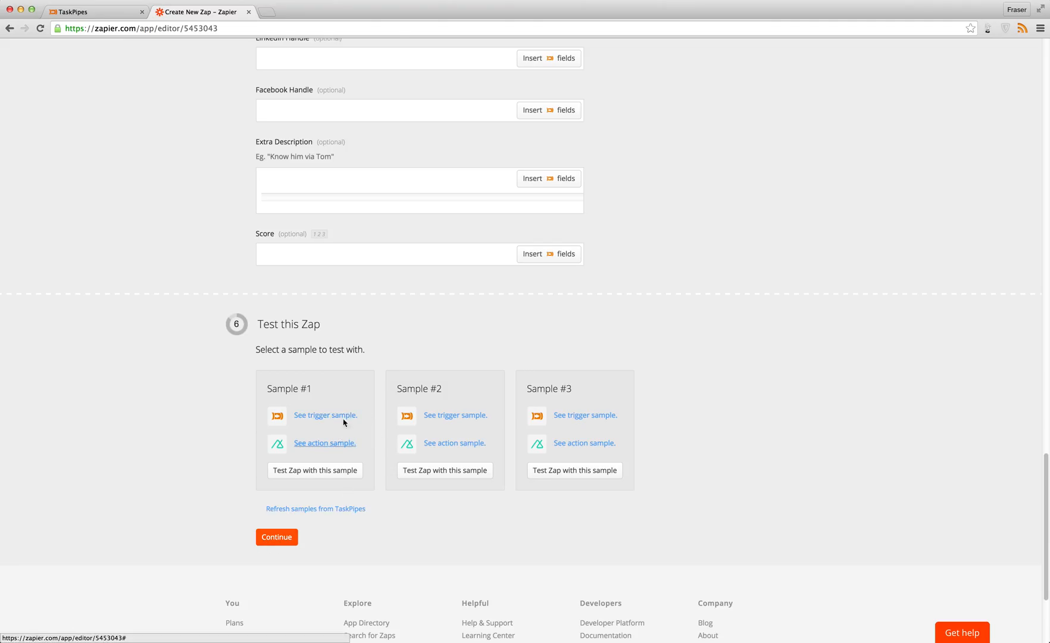
Step: Review the pipe's output rows in TaskPipes, and continue past the Zap's test stage without testing a sample
click(75, 11)
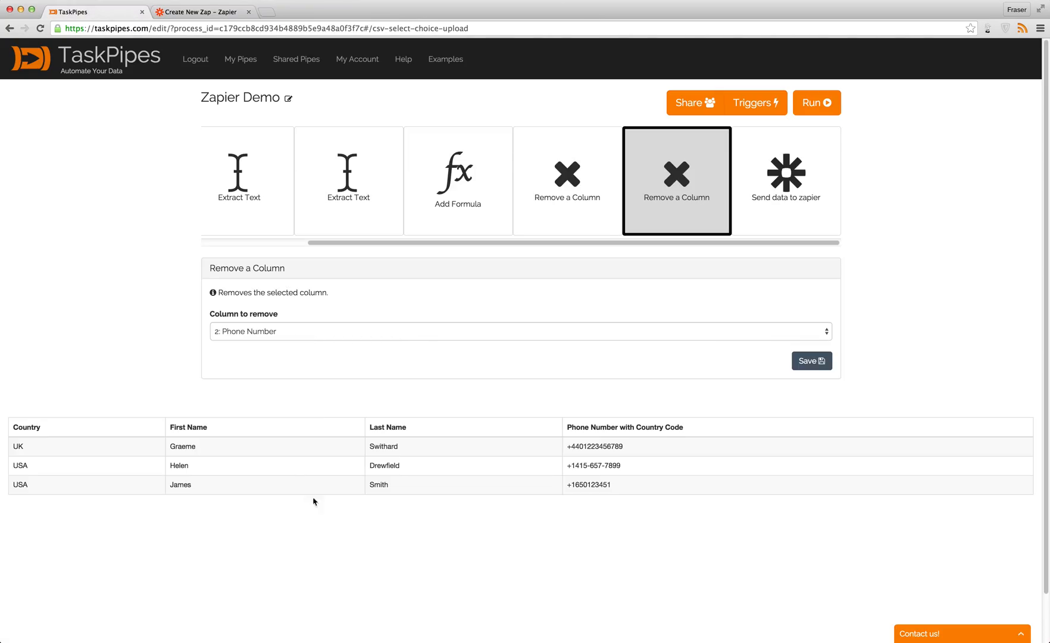
click(197, 12)
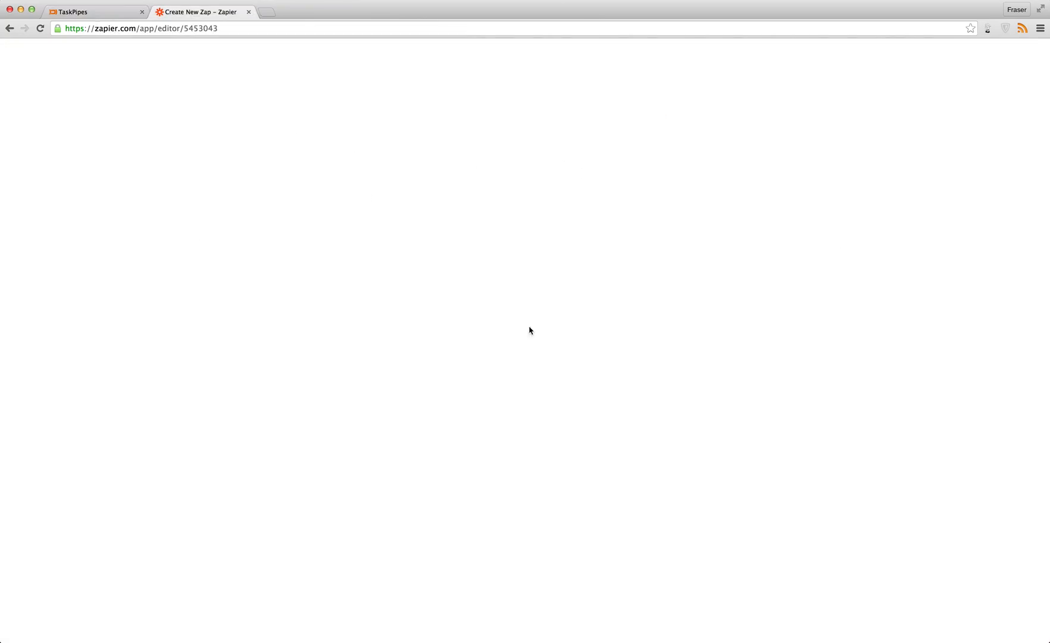
click(293, 537)
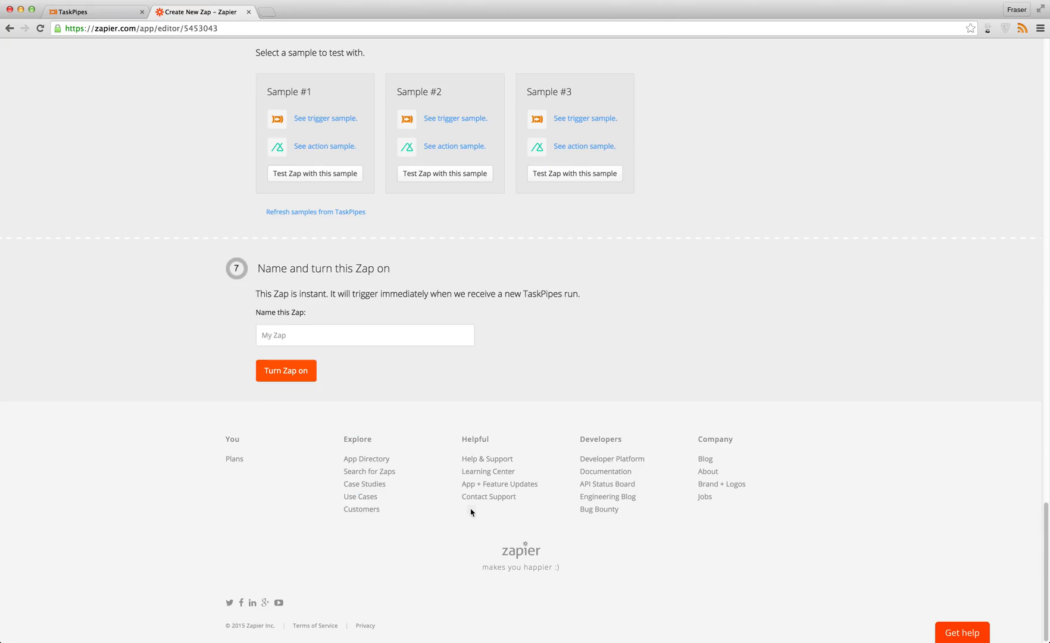
Step: Name the Zap "Base CRM update from TaskPipes" and turn it on
click(315, 333)
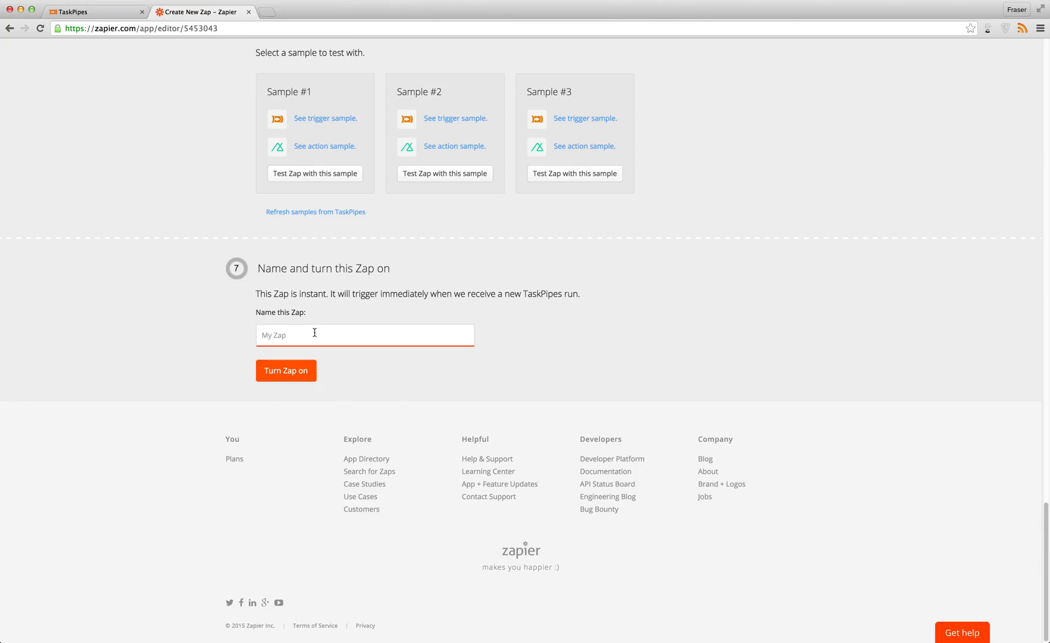
text(Base CRM update from TaskPipes)
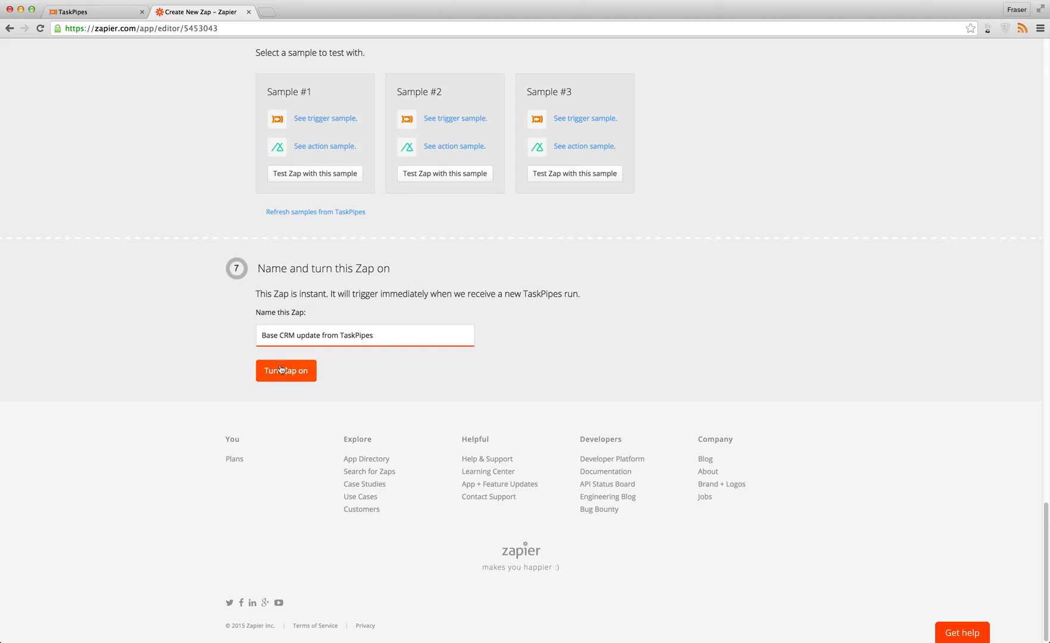
click(285, 374)
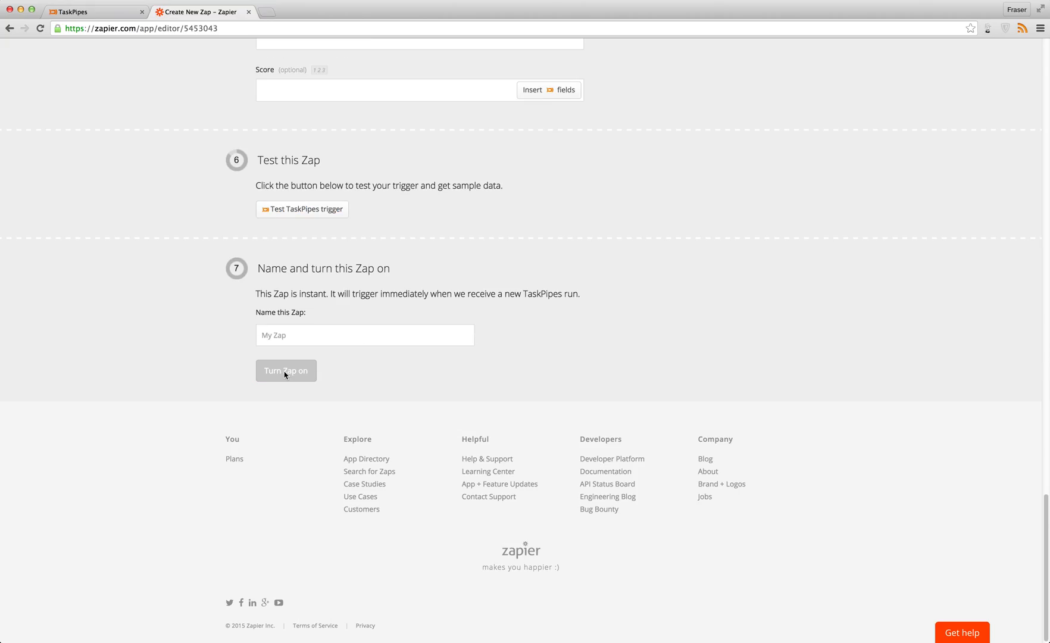
Step: Run the Zapier Demo pipe in TaskPipes and bring up the Base CRM Leads page to check the new leads
click(119, 13)
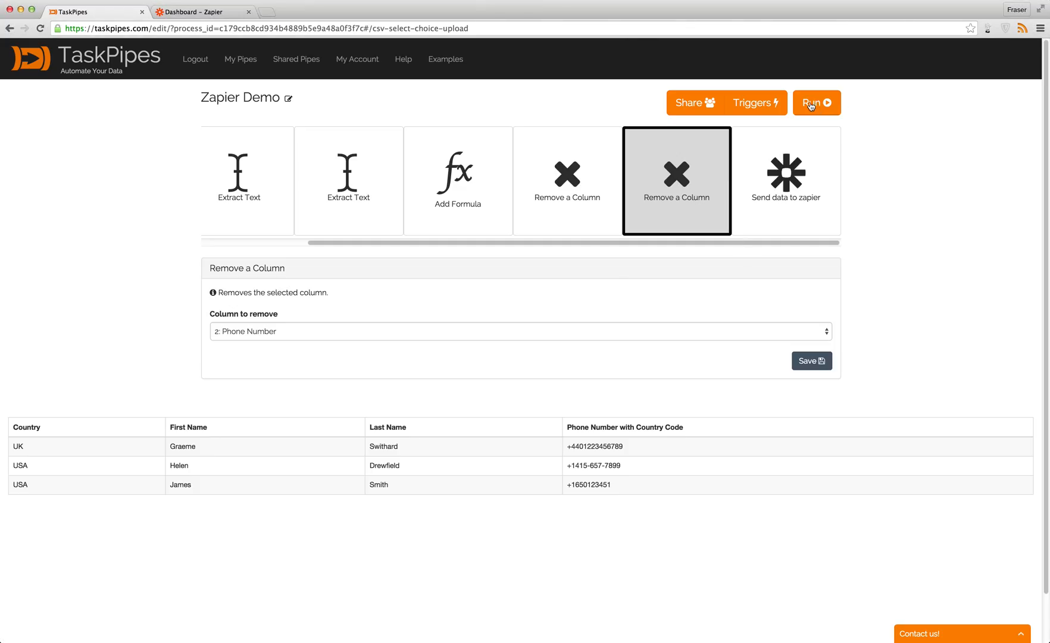
click(811, 105)
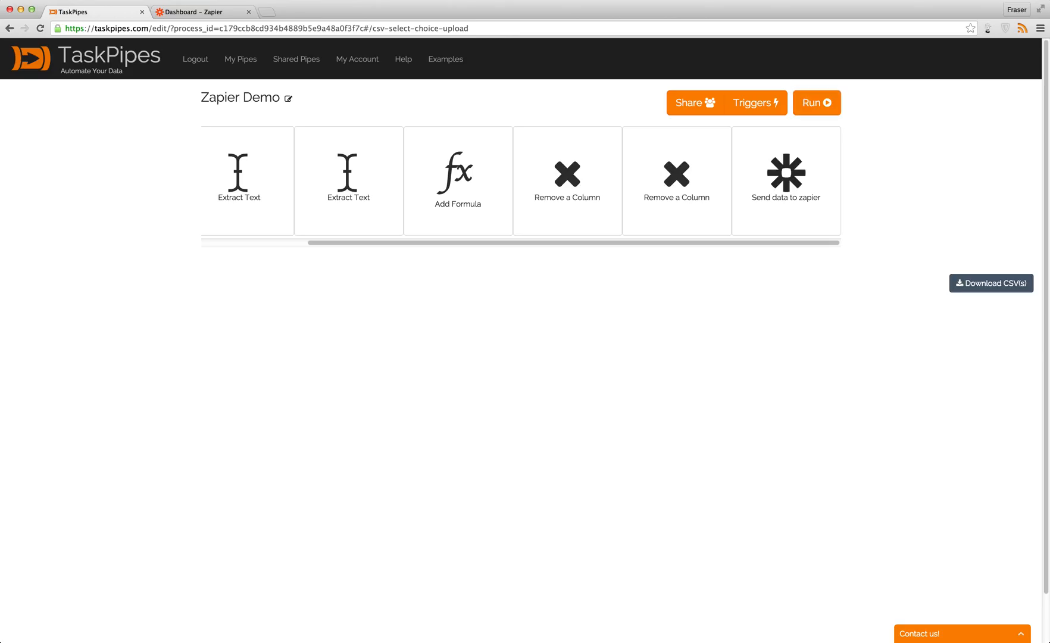
drag(1049, 116, 443, 70)
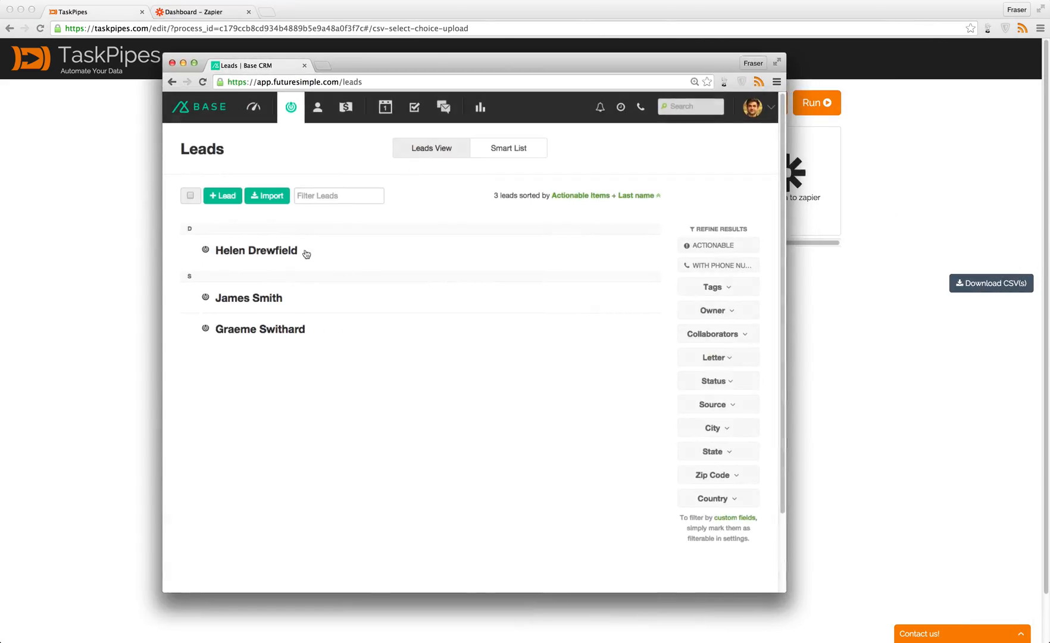